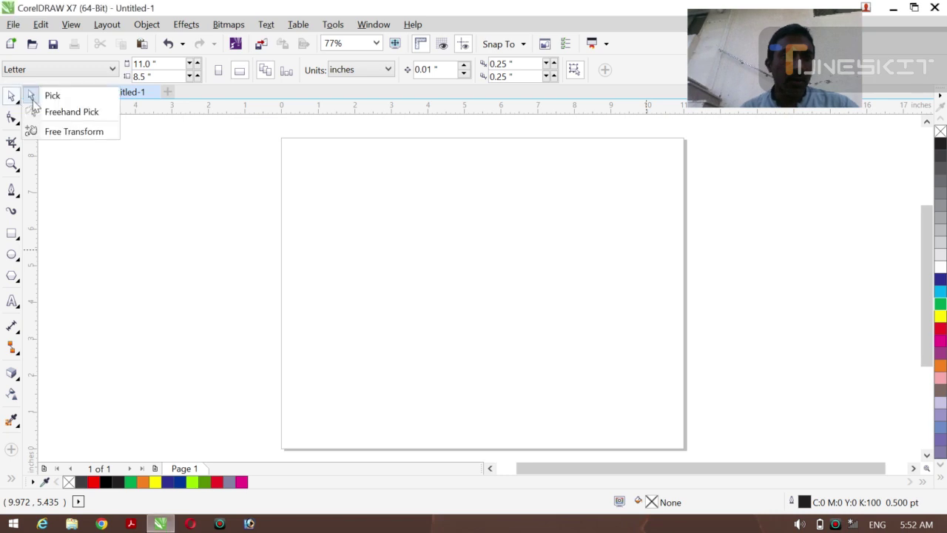
left_click(30, 95)
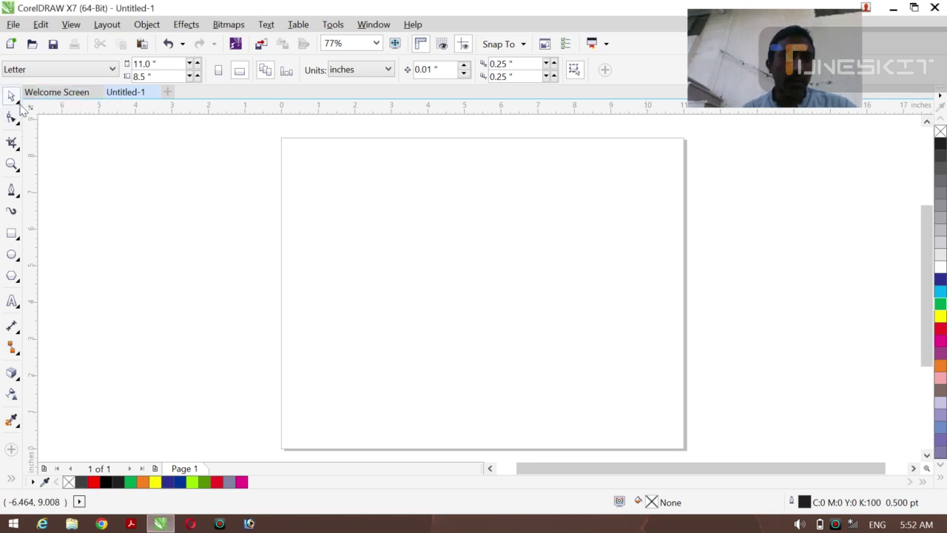
left_click(20, 105)
left_click(33, 95)
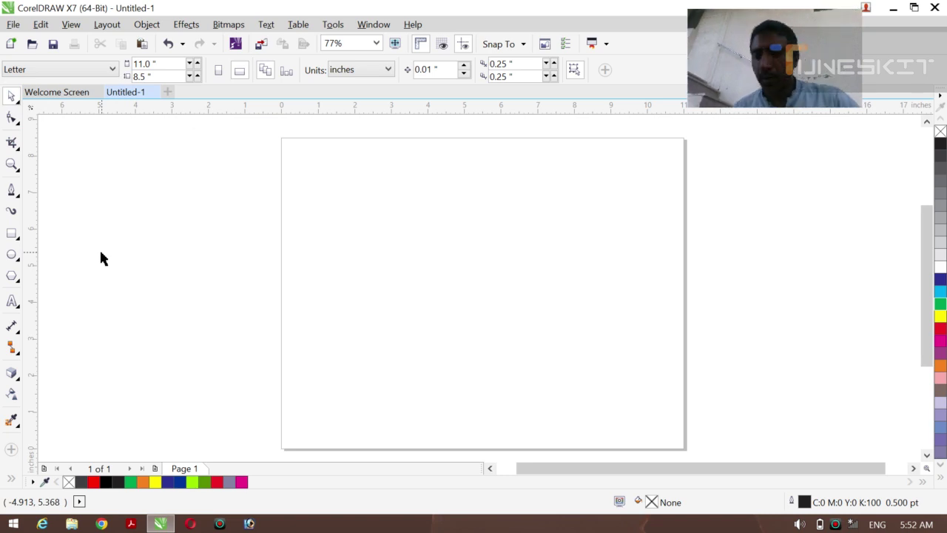
left_click(20, 106)
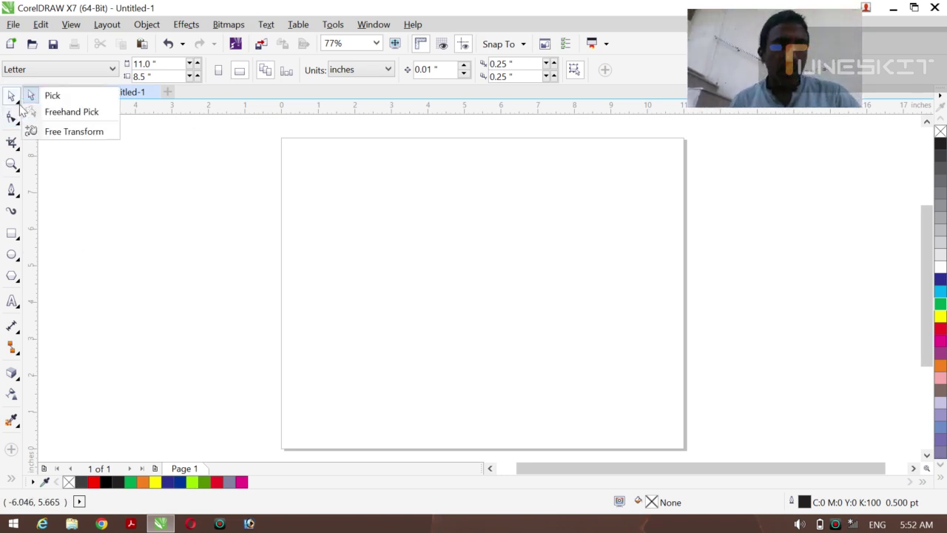
left_click(43, 95)
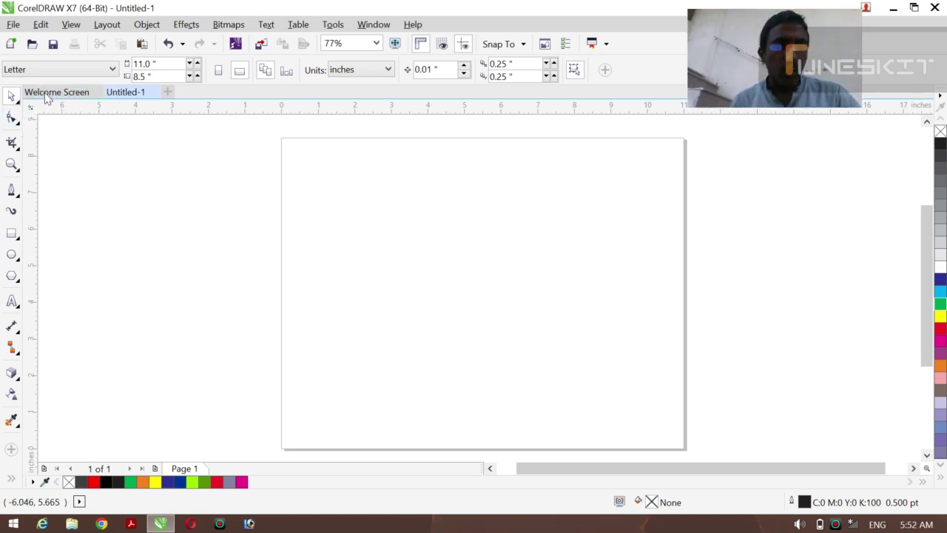
Draw a closed, curved petal with the Pen tool near the page centre, about 1.38 inches wide and 1.65 inches high.
left_click(18, 198)
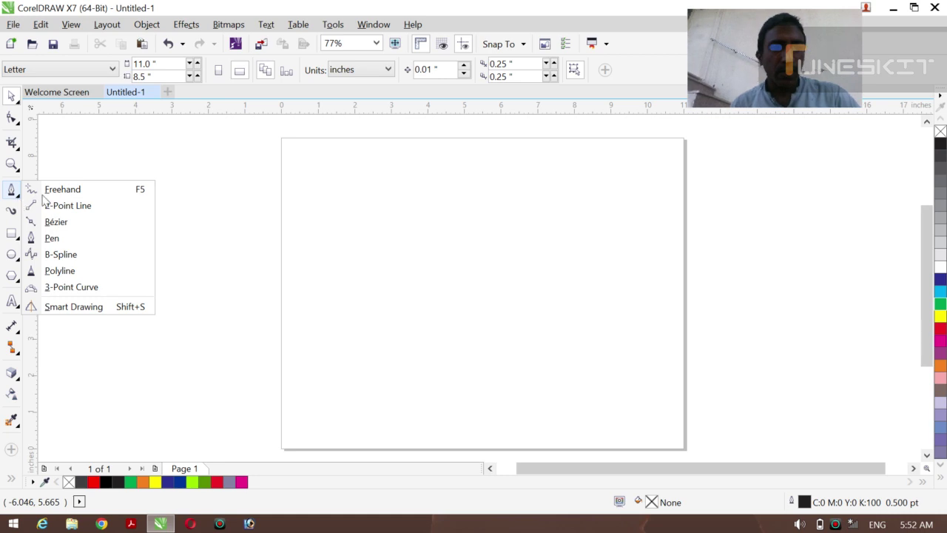
left_click(84, 238)
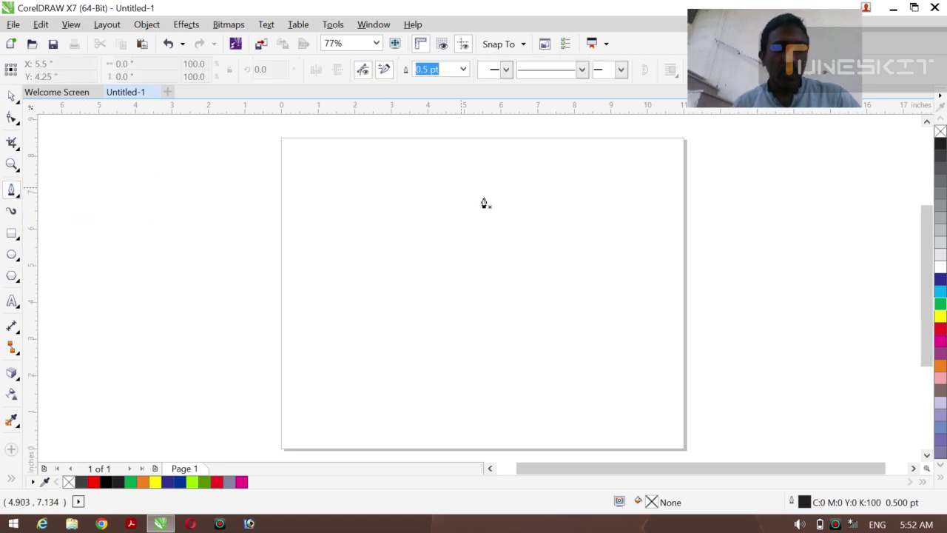
left_click(409, 231)
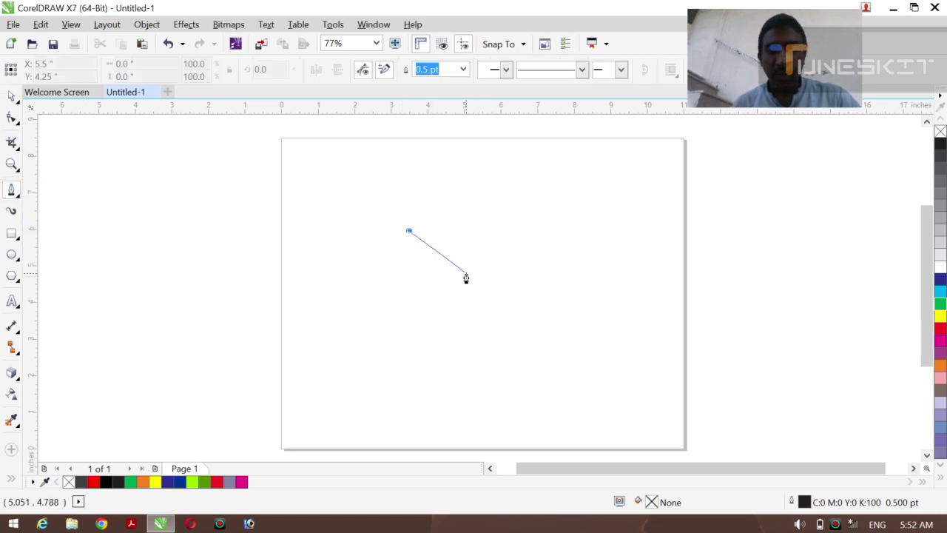
mouse_move(454, 280)
left_mouse_down()
mouse_move(482, 313)
mouse_move(442, 332)
mouse_move(436, 323)
mouse_move(445, 334)
mouse_move(434, 334)
mouse_move(444, 329)
left_mouse_up()
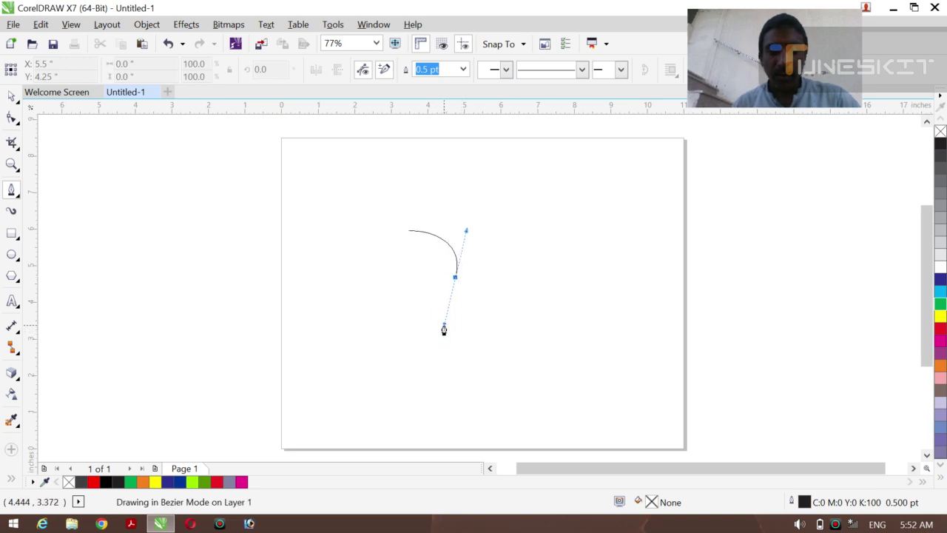
double_click(444, 330)
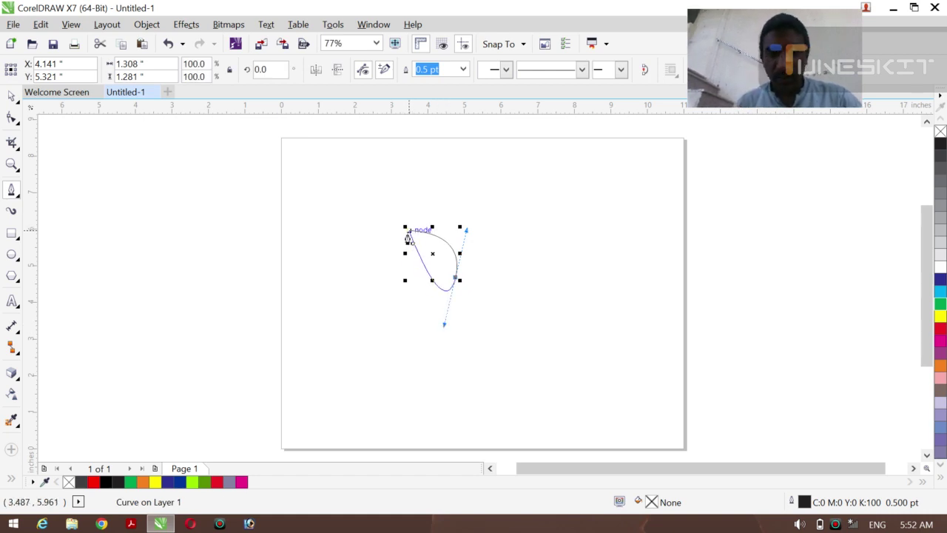
mouse_move(407, 231)
left_mouse_down()
mouse_move(414, 212)
mouse_move(395, 217)
mouse_move(394, 231)
left_mouse_up()
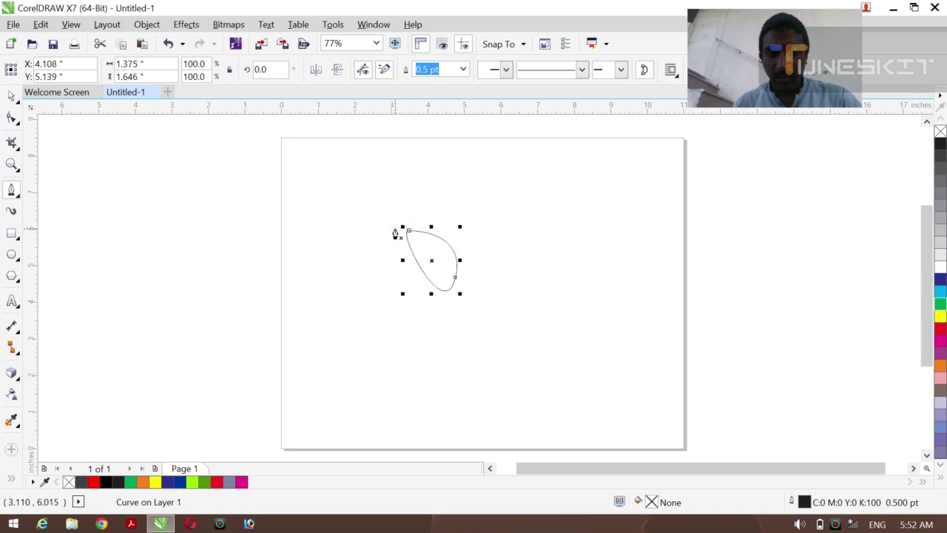
Move the petal horizontally across the page with the Pick tool, centring it at about X 5.94, Y 5.10 inches.
left_click(17, 106)
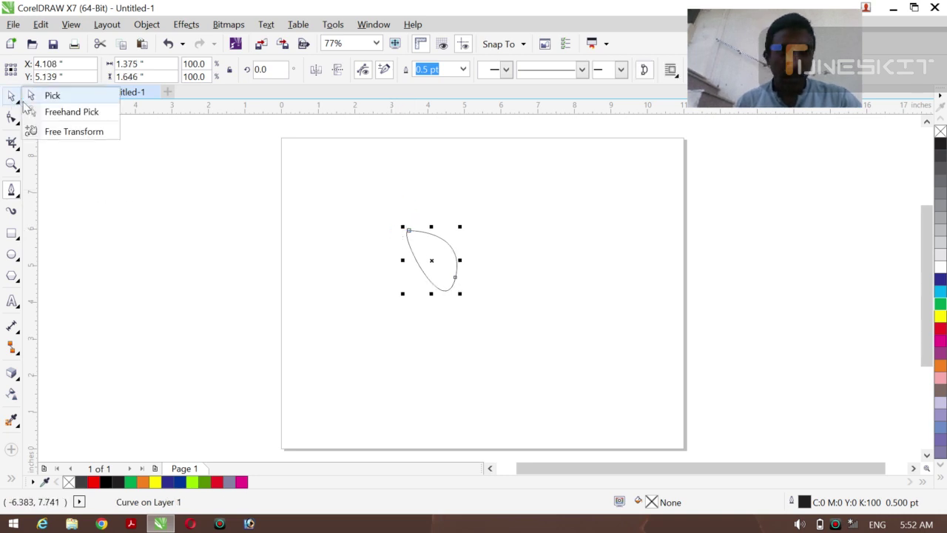
left_click(48, 96)
left_click(230, 212)
left_click(455, 279)
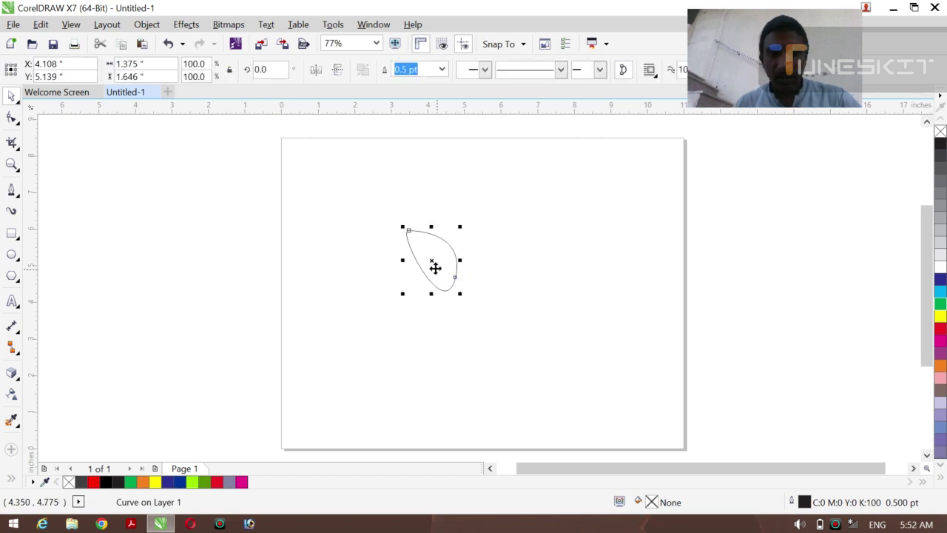
left_click_drag(434, 269, 500, 266)
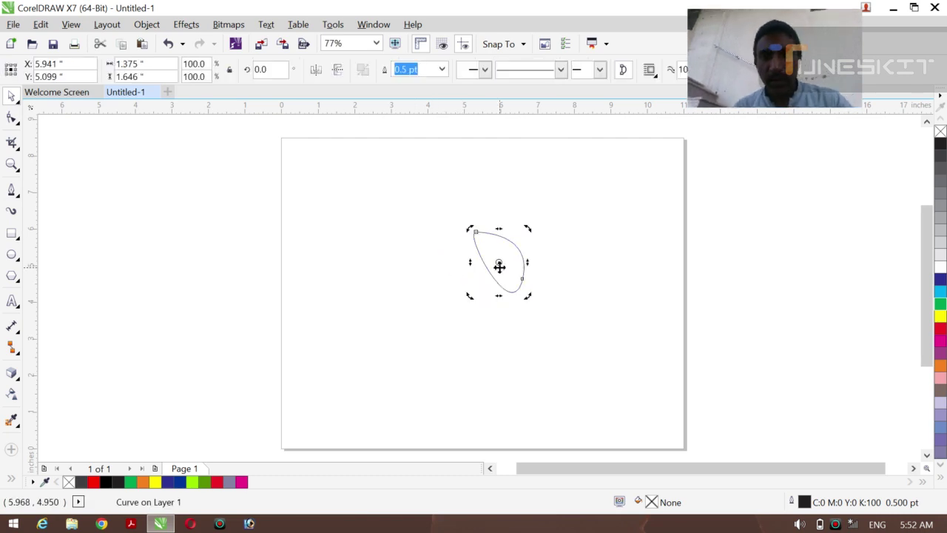
Rotate the petal to about 153° so that its pointed end faces downward.
left_click_drag(530, 228, 530, 230)
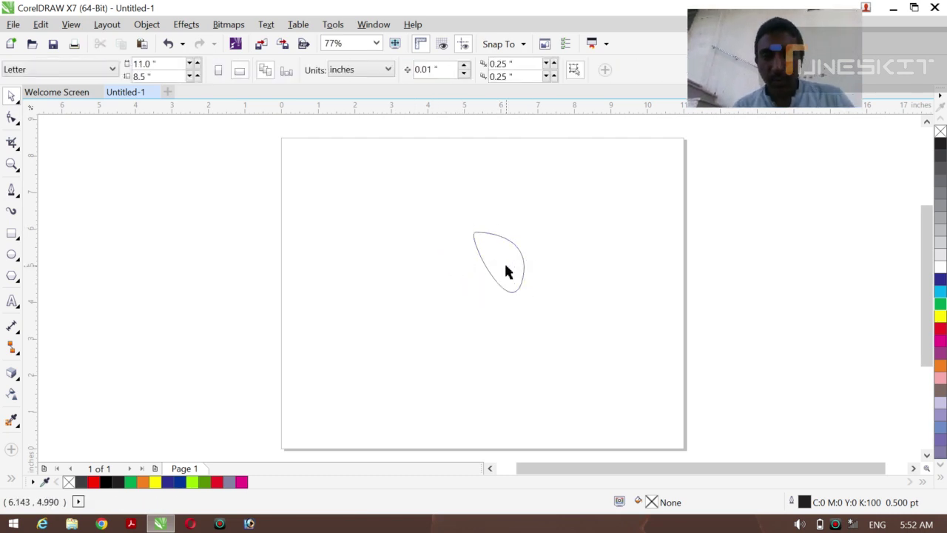
left_click(520, 258)
left_click(501, 266)
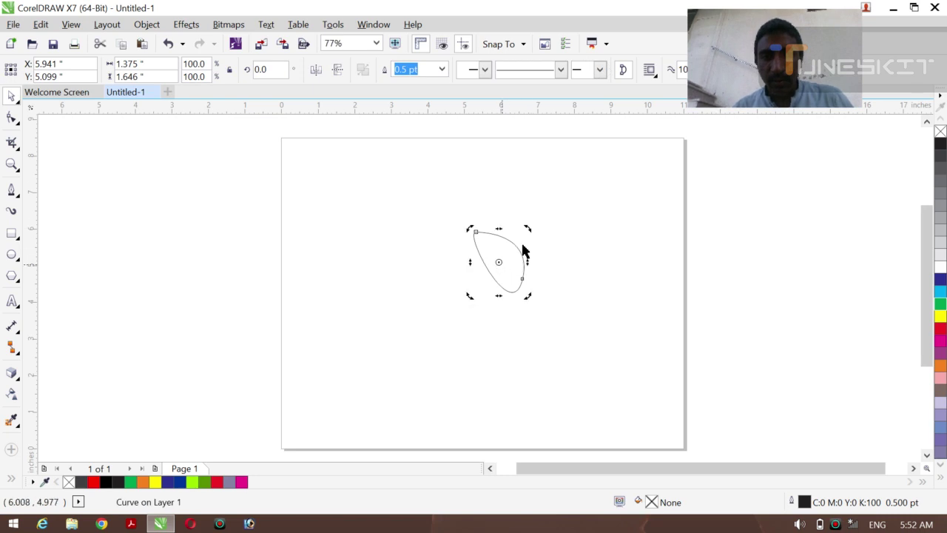
left_click_drag(528, 232, 450, 288)
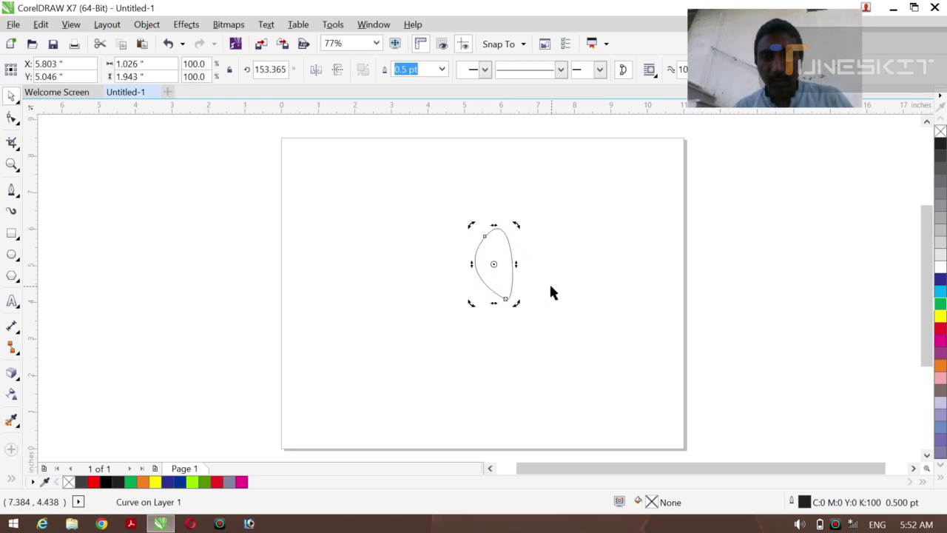
Narrow the petal and scale it down to about 0.6 inches wide and 1.43 inches high.
left_click(531, 295)
left_click(506, 302)
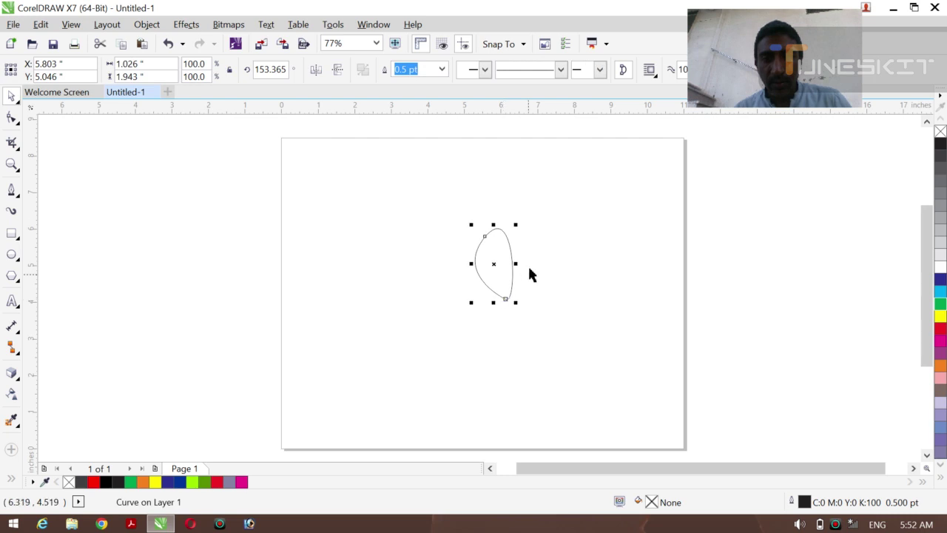
left_click_drag(516, 264, 511, 264)
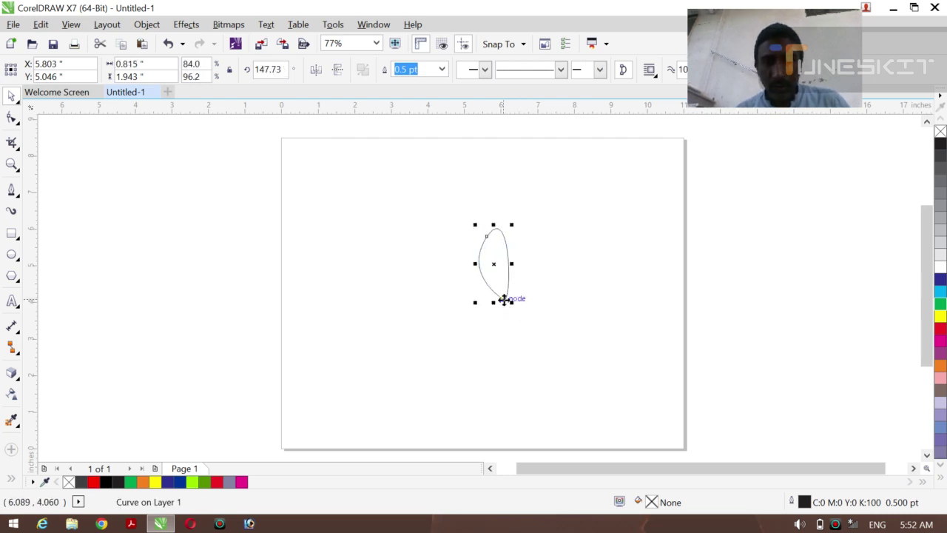
left_click_drag(504, 300, 485, 260)
left_click(536, 280)
left_click(502, 270)
left_click(546, 265)
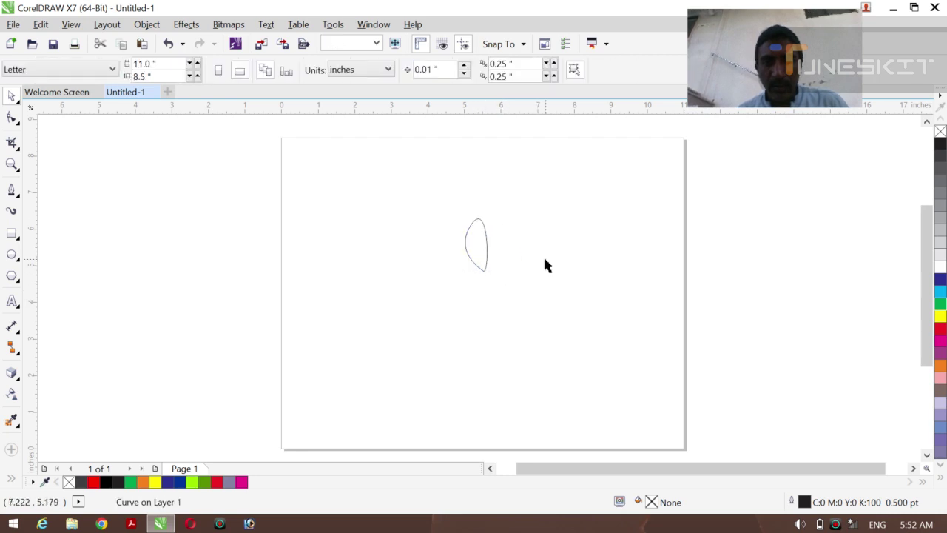
Move the petal up to about X 5.28, Y 5.85 inches and place its rotation centre a little below its pointed end.
left_click(486, 268)
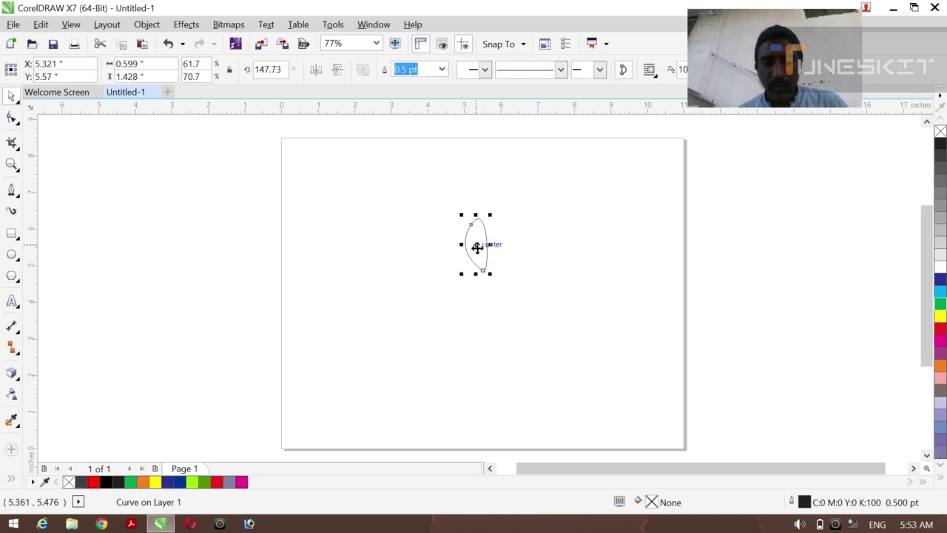
left_click_drag(477, 248, 474, 234)
left_click(473, 234)
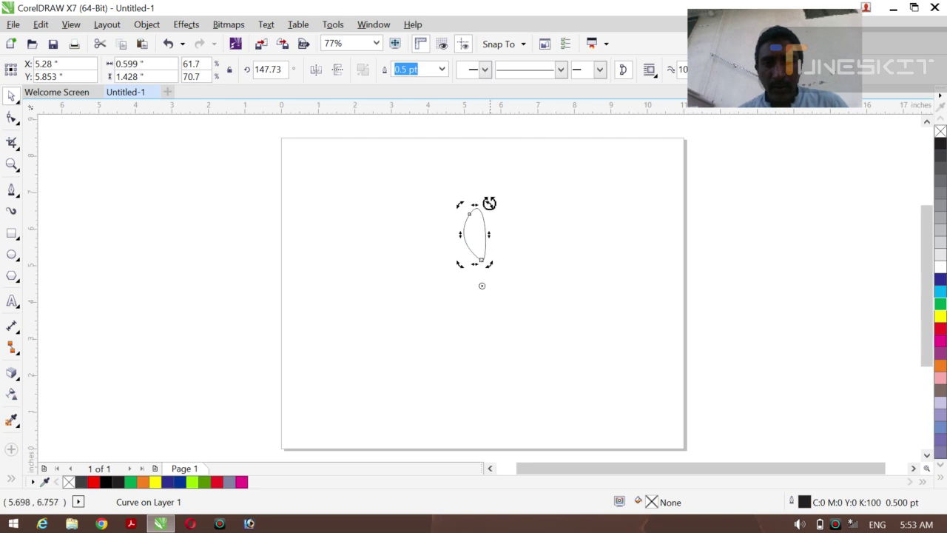
Make a copy of the petal rotated about 27° clockwise around the rotation centre and repeat it around the full circle.
left_click_drag(490, 203, 523, 212)
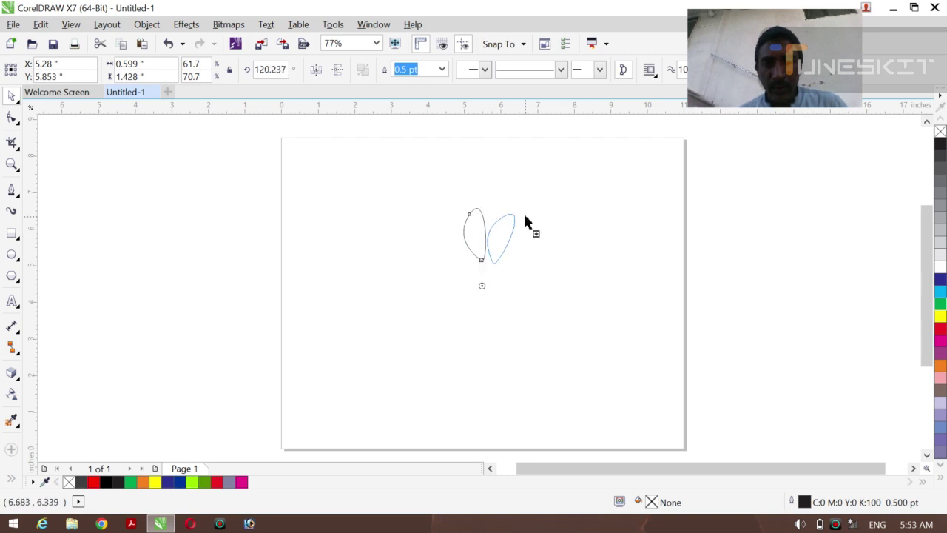
key("ctrl+r")
key("ctrl+r")
key("ctrl+r")
key("ctrl+r")
key("ctrl+r")
key("ctrl+r")
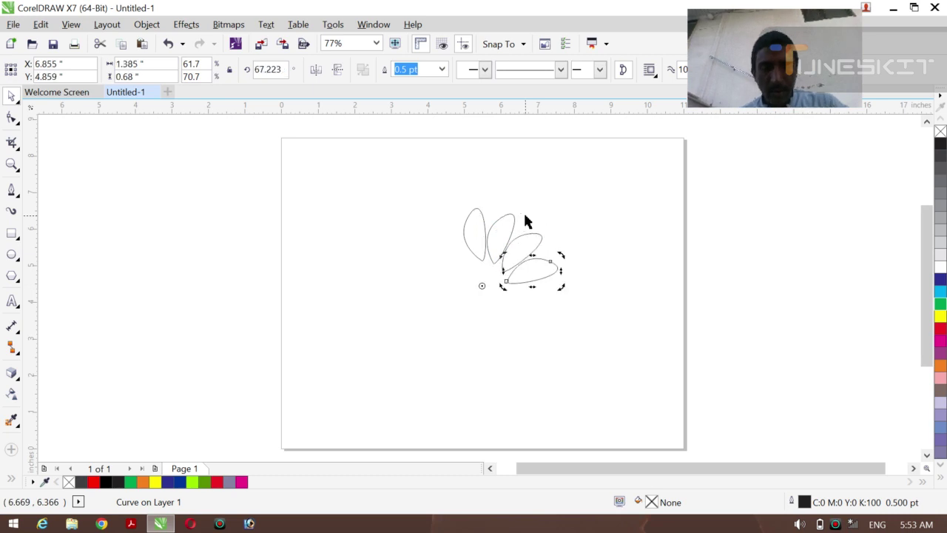
key("ctrl+r")
key("ctrl+r")
key("ctrl+r")
key("ctrl+r")
key("ctrl+r")
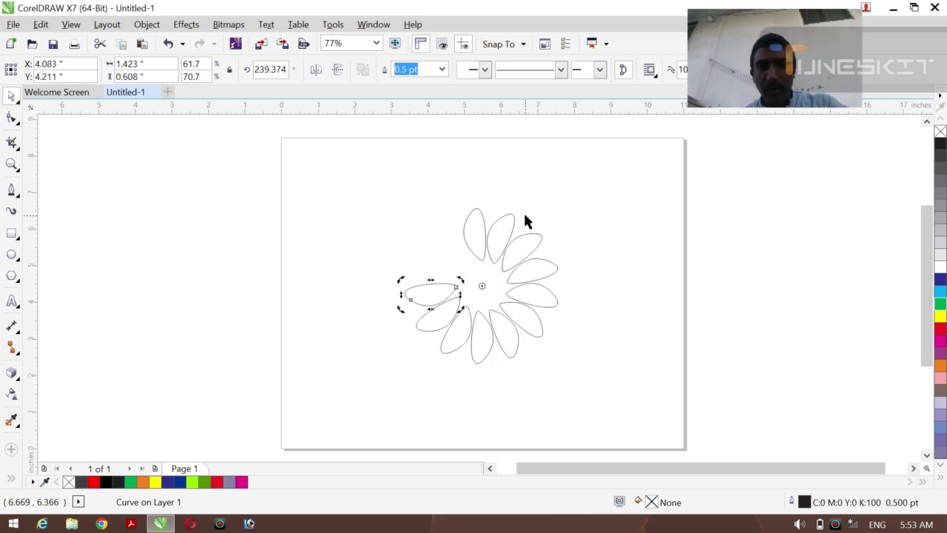
key("ctrl+r")
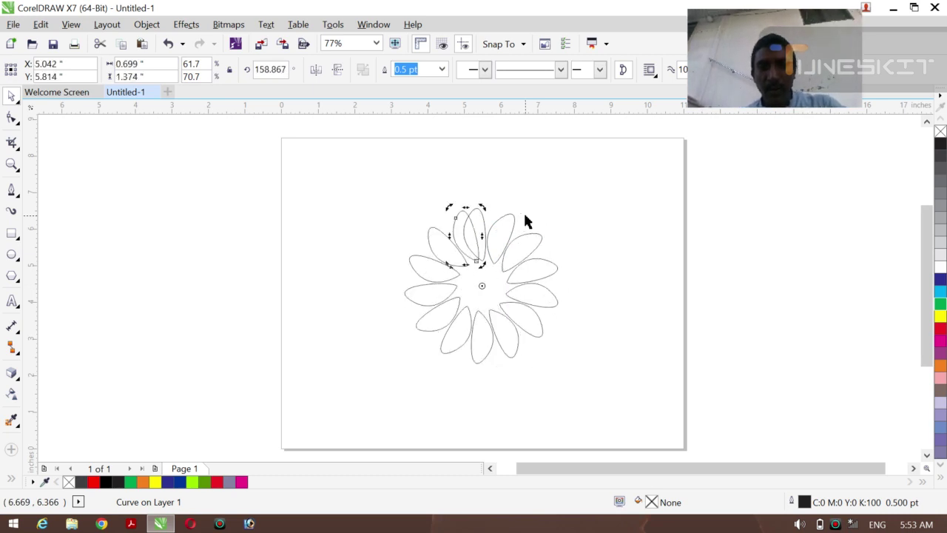
Undo all the rotated copies, leaving only the original petal.
key("ctrl+z")
key("ctrl+z")
key("ctrl+z")
key("ctrl+z")
key("ctrl+z")
key("ctrl+z")
key("ctrl+z")
key("ctrl+z")
key("ctrl+z")
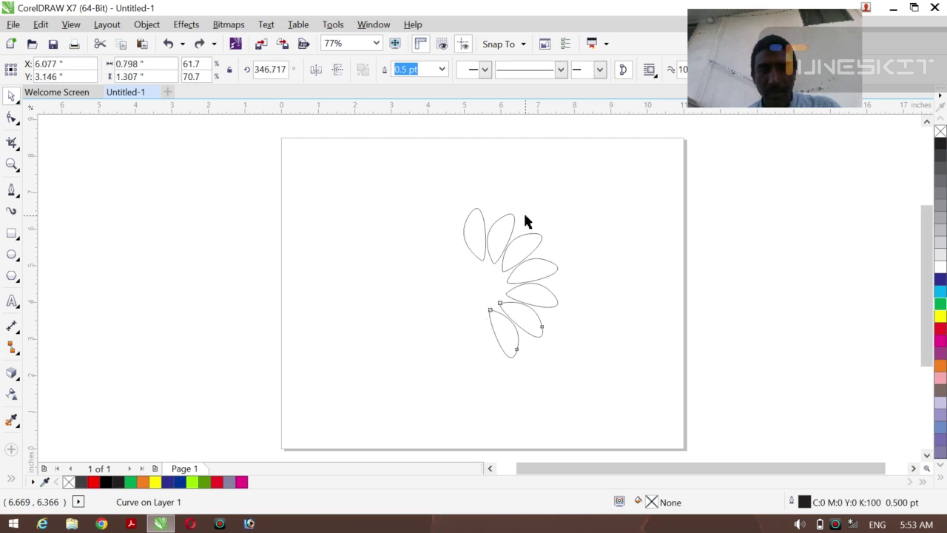
key("ctrl+z")
key("ctrl+z")
key("ctrl+z")
key("ctrl+z")
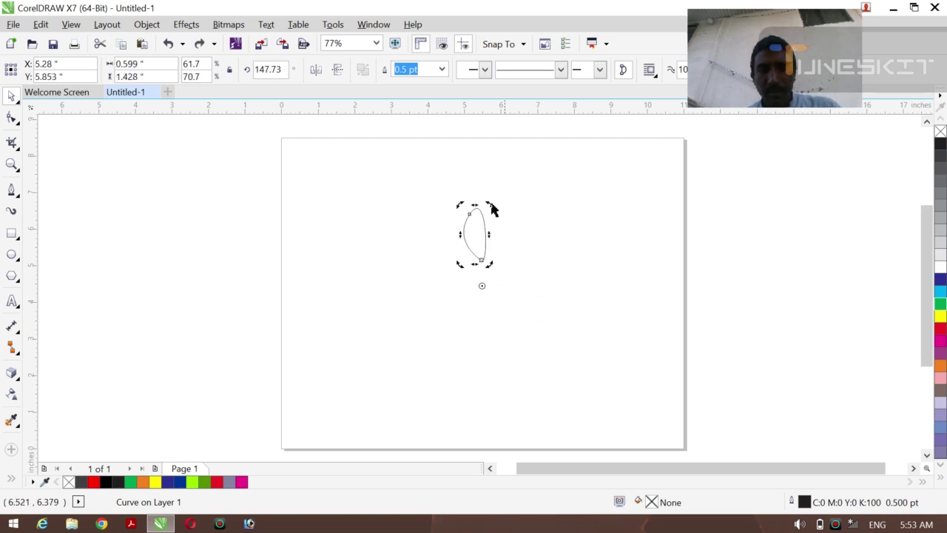
Make a copy of the petal rotated about 35° clockwise around the rotation centre and repeat it to form a ring of ten petals.
left_click_drag(488, 203, 536, 229)
key("ctrl+r")
key("ctrl+r")
key("ctrl+r")
key("ctrl+r")
key("ctrl+r")
key("ctrl+r")
key("ctrl+r")
key("ctrl+r")
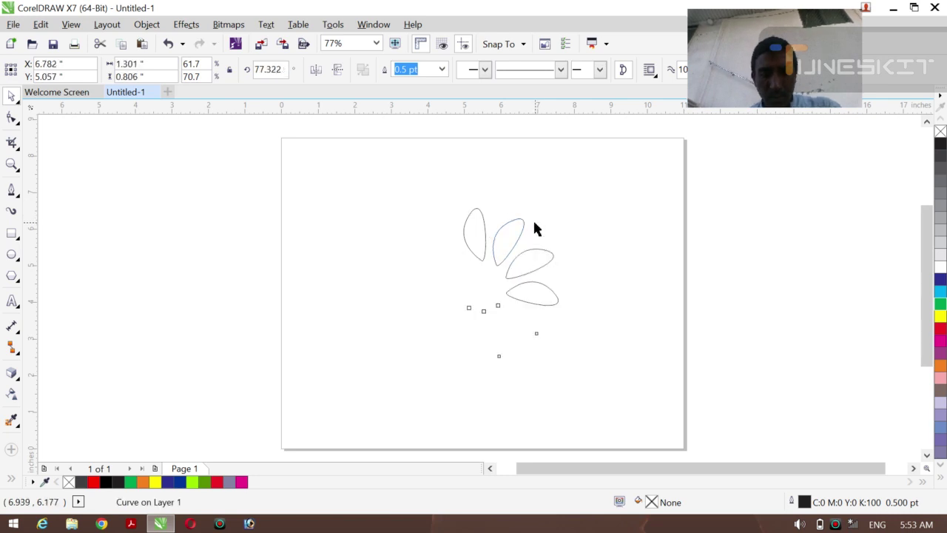
left_click(590, 259)
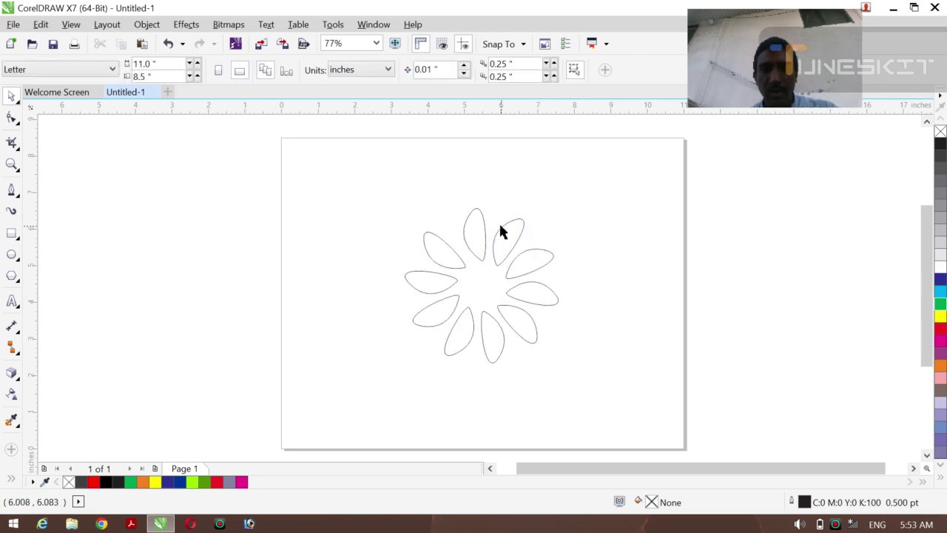
Fill the ten petals with red, and add a centred copy of the ring scaled to about 35% and filled with black.
left_click_drag(218, 175, 612, 417)
left_click(941, 329)
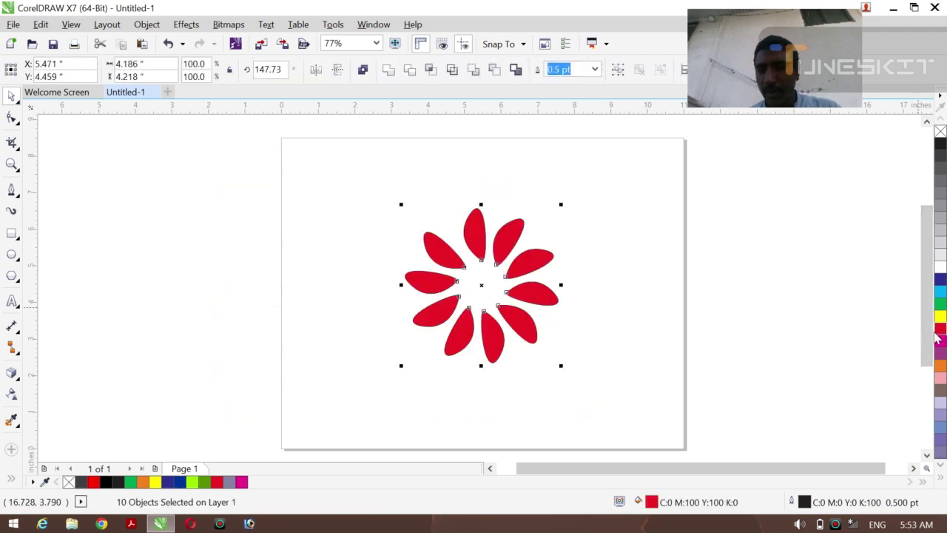
left_click_drag(560, 365, 510, 339)
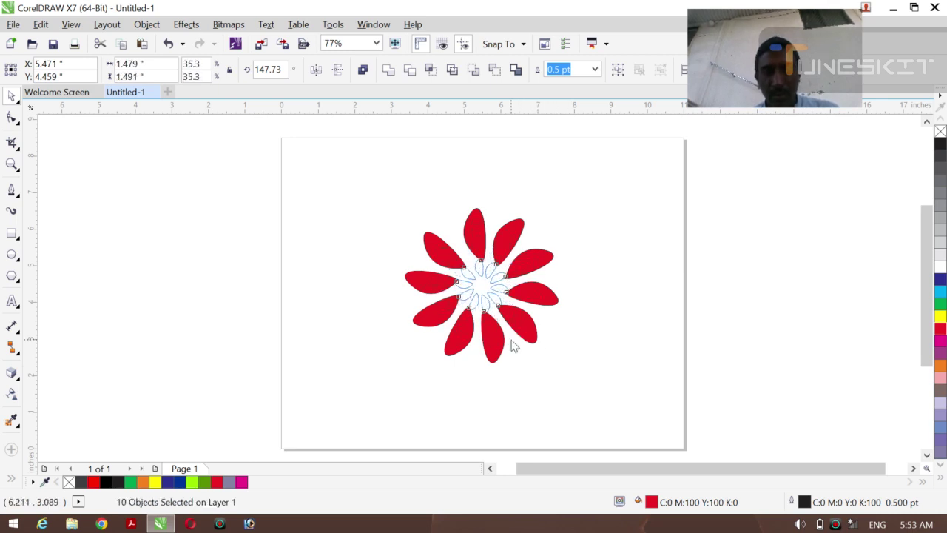
left_click(940, 143)
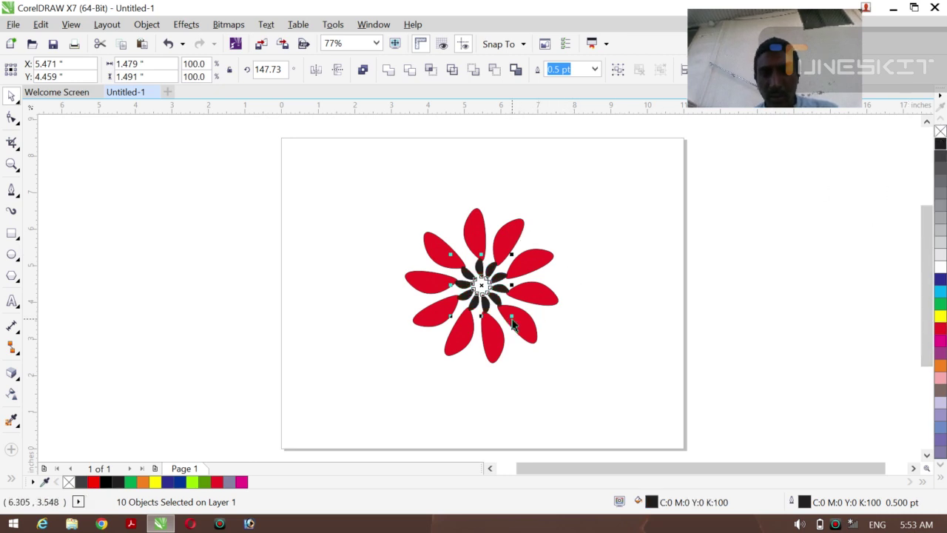
Add an enlarged, centred copy of the black ring about 2.64 inches wide and fill it with orange.
left_click_drag(512, 318, 535, 338)
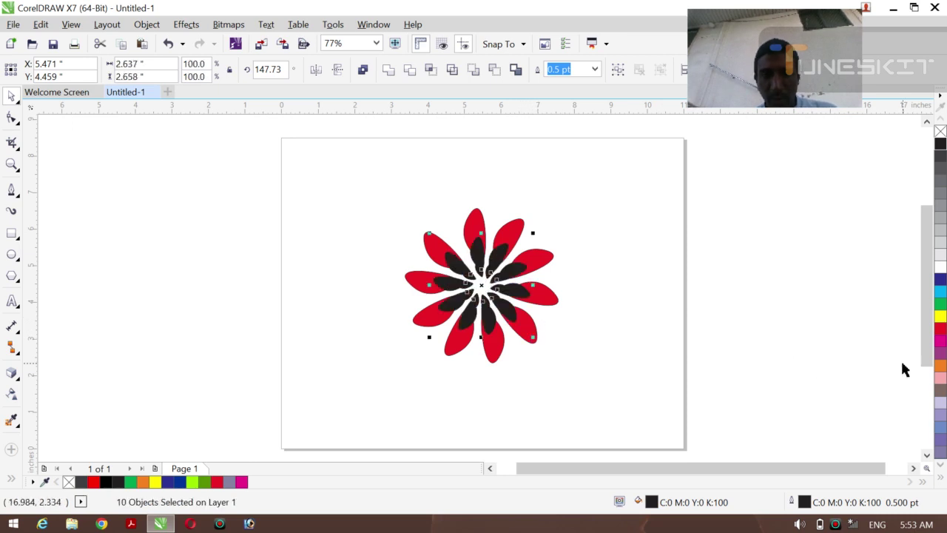
left_click(941, 365)
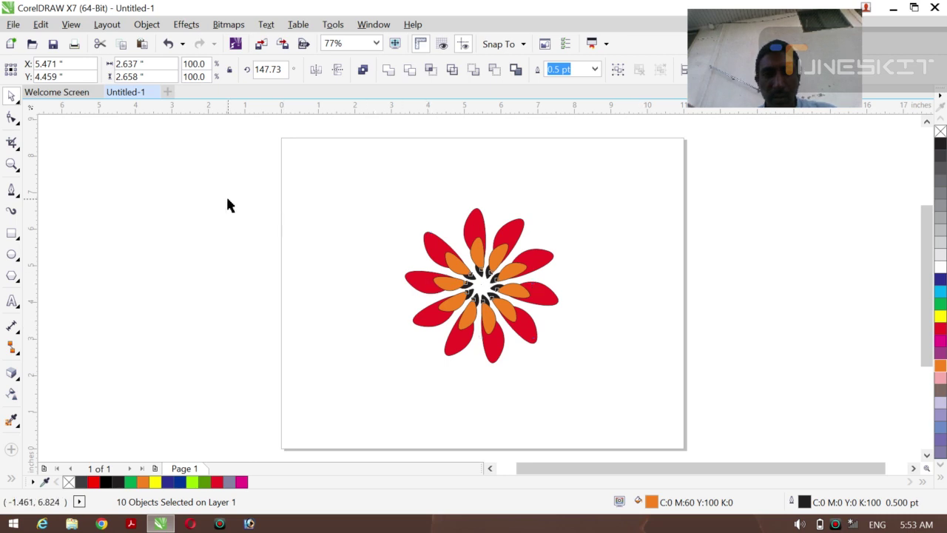
Select all the red, orange and black petals and combine them into a single curve.
left_click_drag(226, 202, 620, 398)
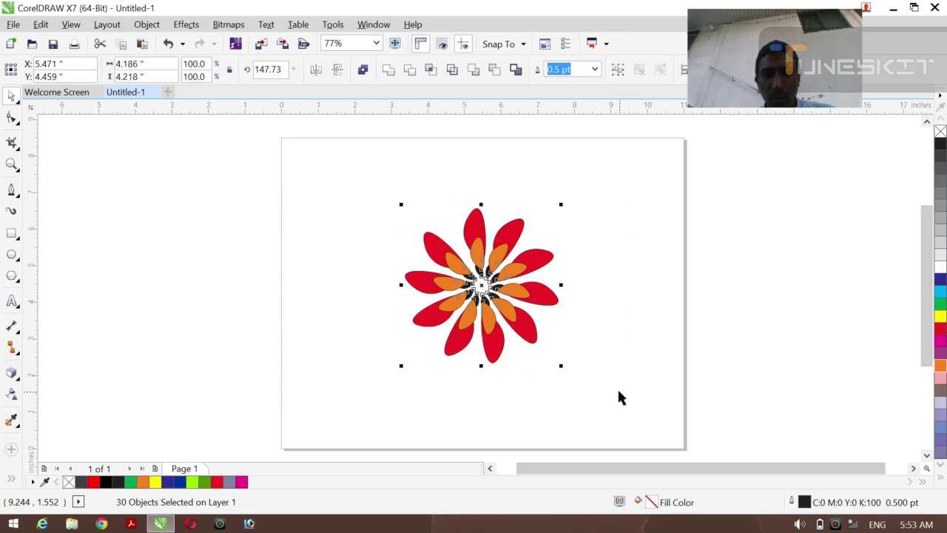
left_click(147, 25)
left_click(247, 223)
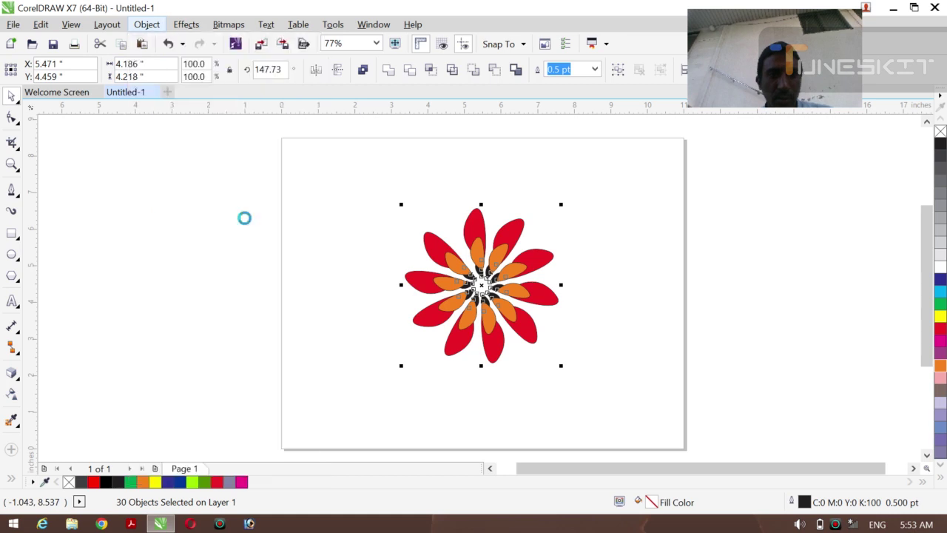
left_click(393, 324)
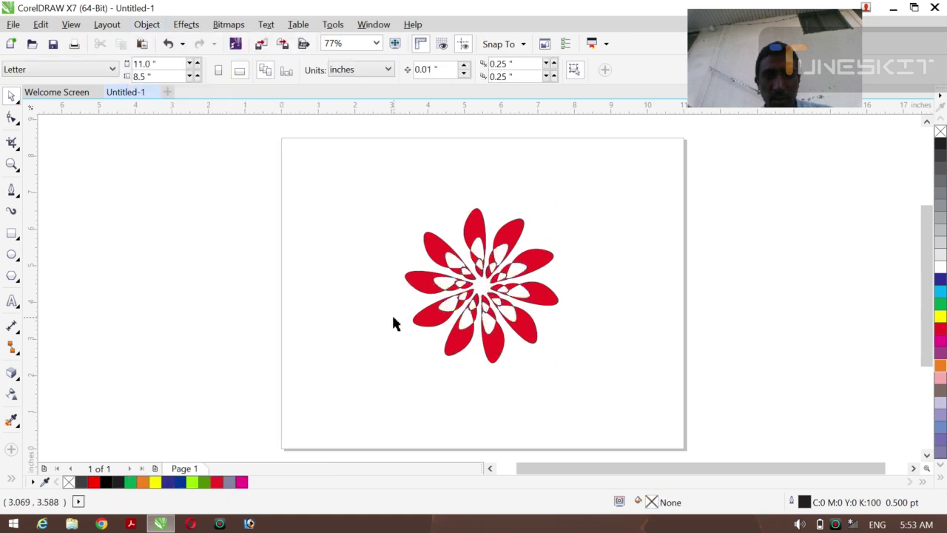
Move the combined flower up and to the left, and remove its outline.
left_click(521, 317)
left_click_drag(467, 266, 421, 213)
left_click(612, 349)
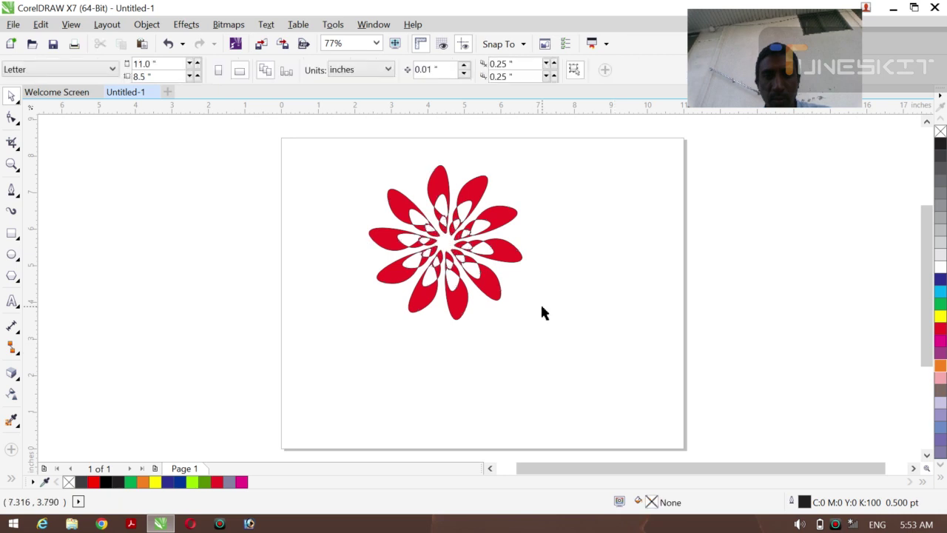
left_click(501, 294)
left_click(441, 72)
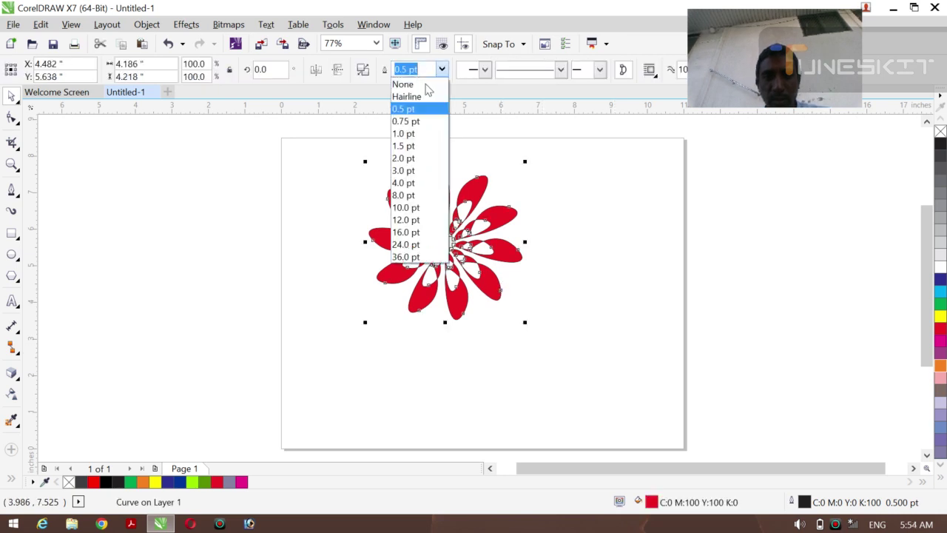
left_click(412, 85)
left_click(487, 296)
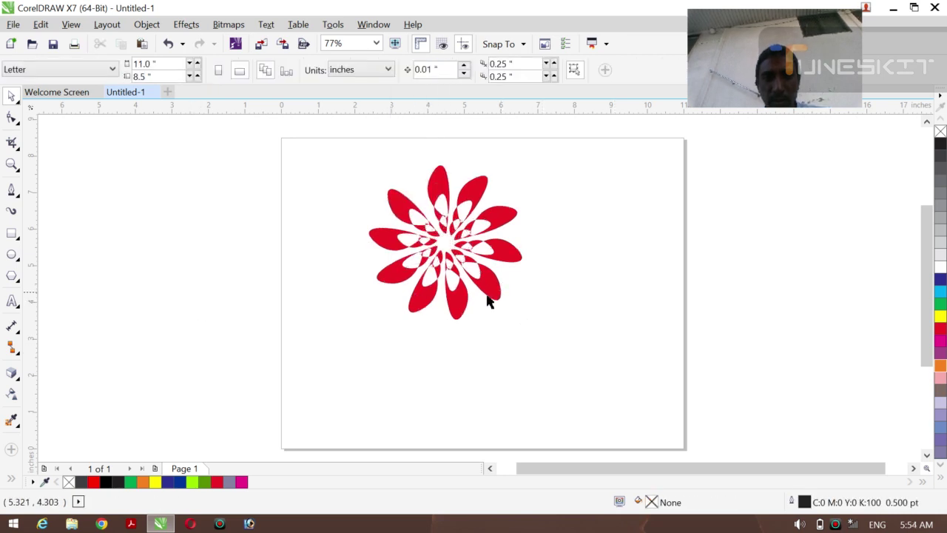
Scale the flower down proportionally to about 75% and place it in the page's upper-left corner.
left_click(455, 306)
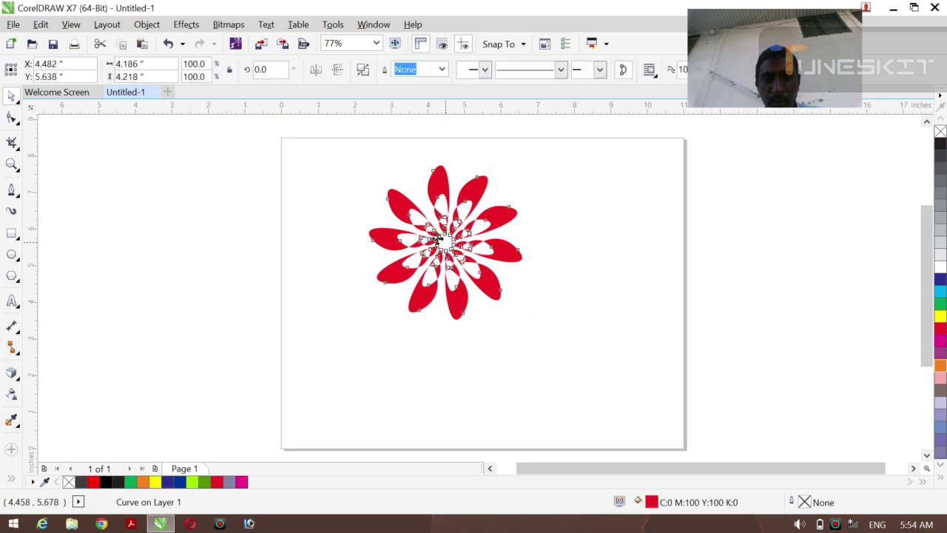
left_click_drag(444, 241, 386, 224)
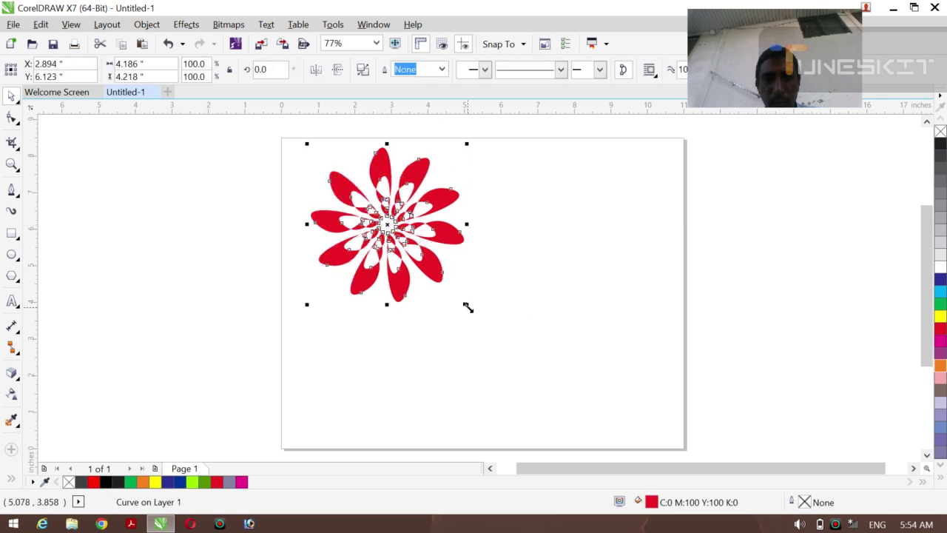
left_click_drag(468, 307, 446, 284)
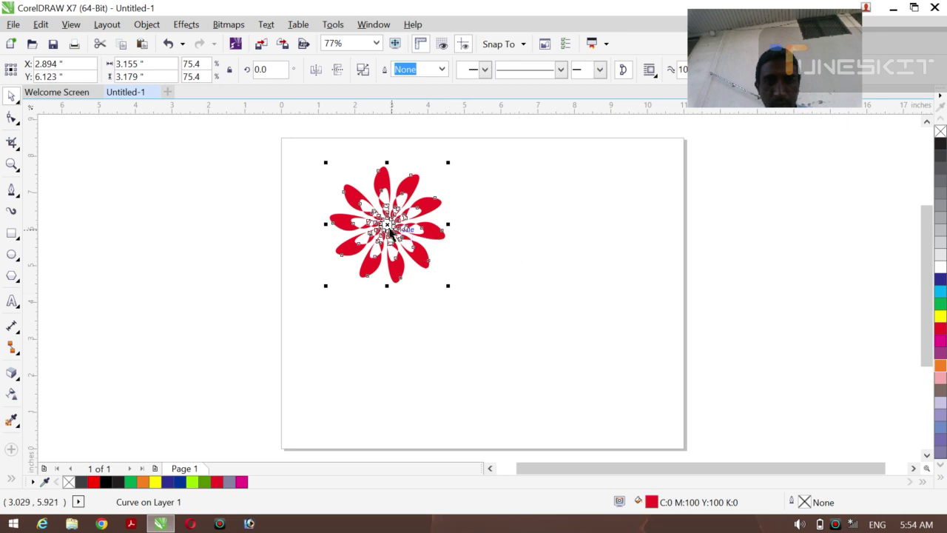
left_click_drag(386, 225, 356, 211)
left_click(486, 255)
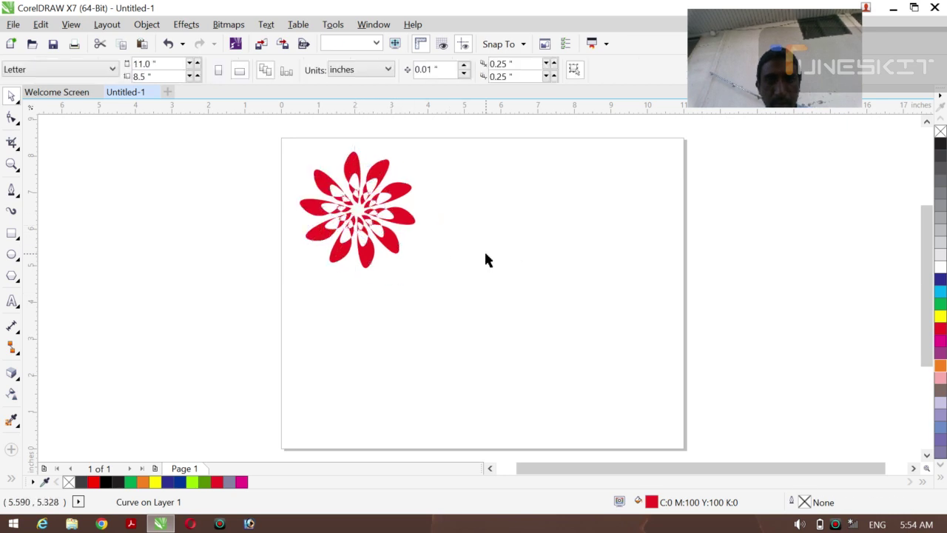
Draw an open, looping petal curve below the flower with the Pen tool, about 3.09 inches wide and 1.9 inches high.
left_click(20, 197)
left_click(56, 238)
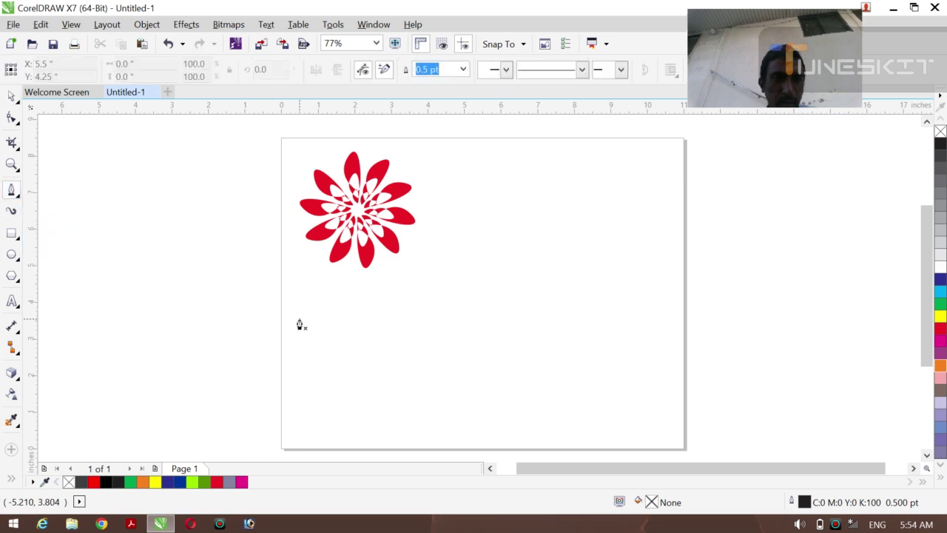
left_click_drag(334, 333, 361, 351)
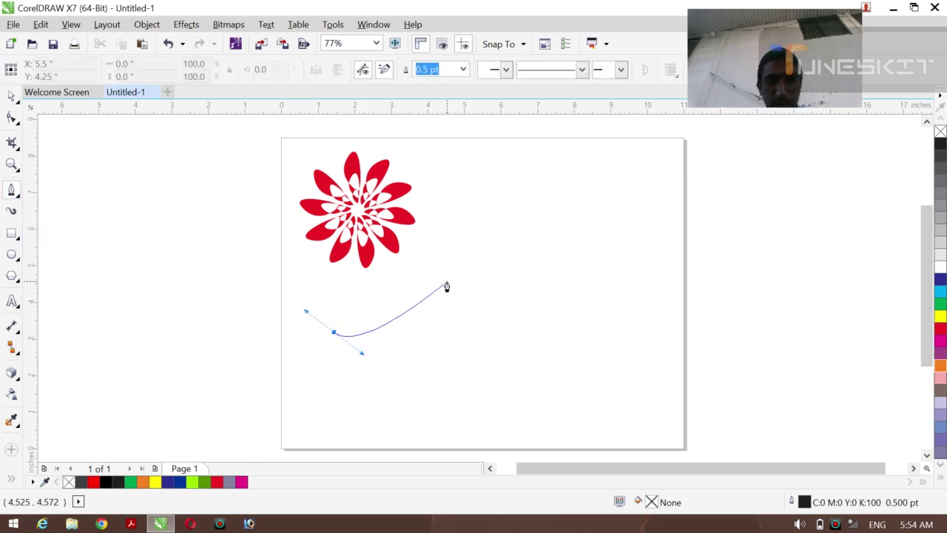
left_click_drag(447, 281, 450, 341)
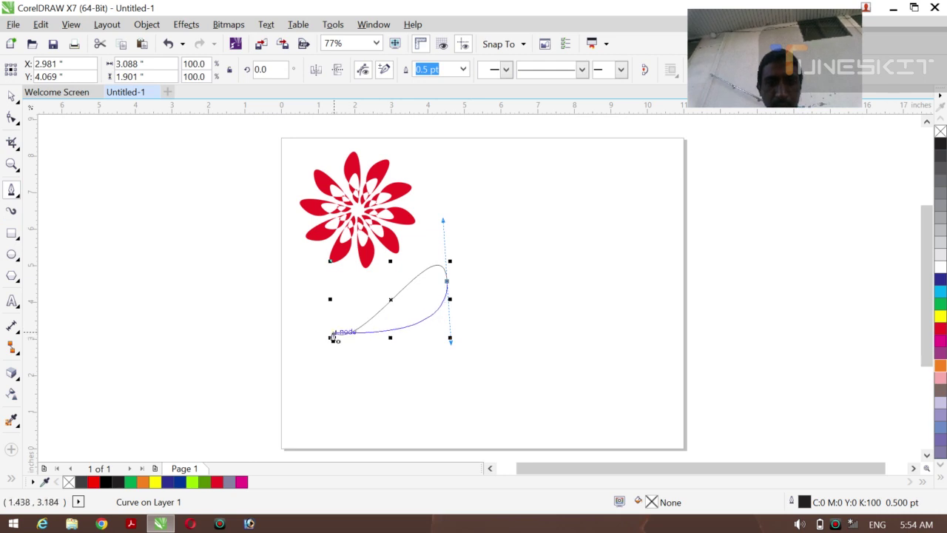
key("Escape")
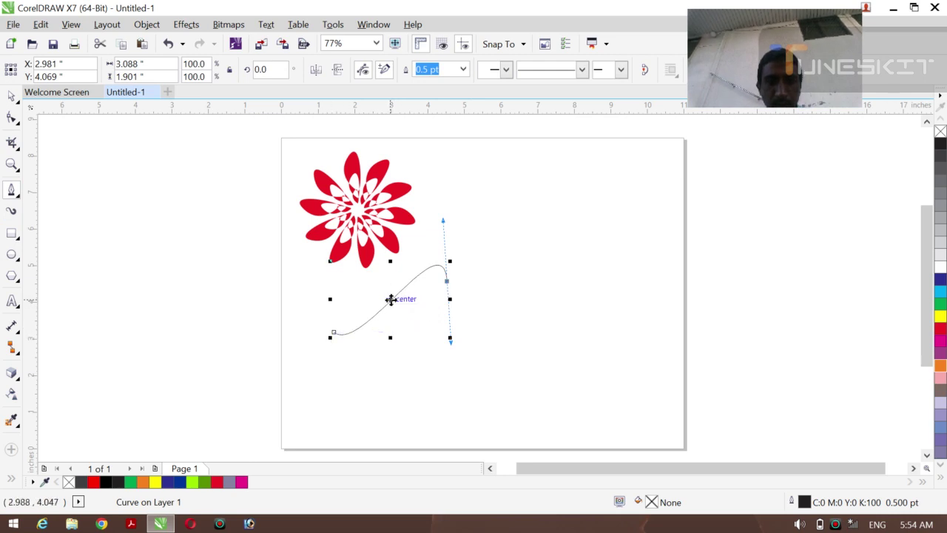
left_click(373, 301)
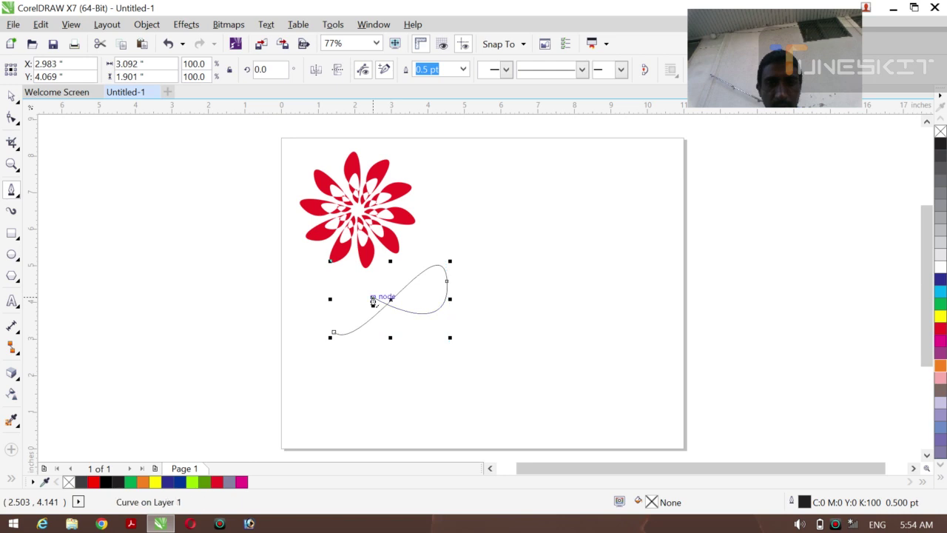
Move the open curve about 3 inches right and 0.9 inch down, clear of the red flower.
left_click(17, 103)
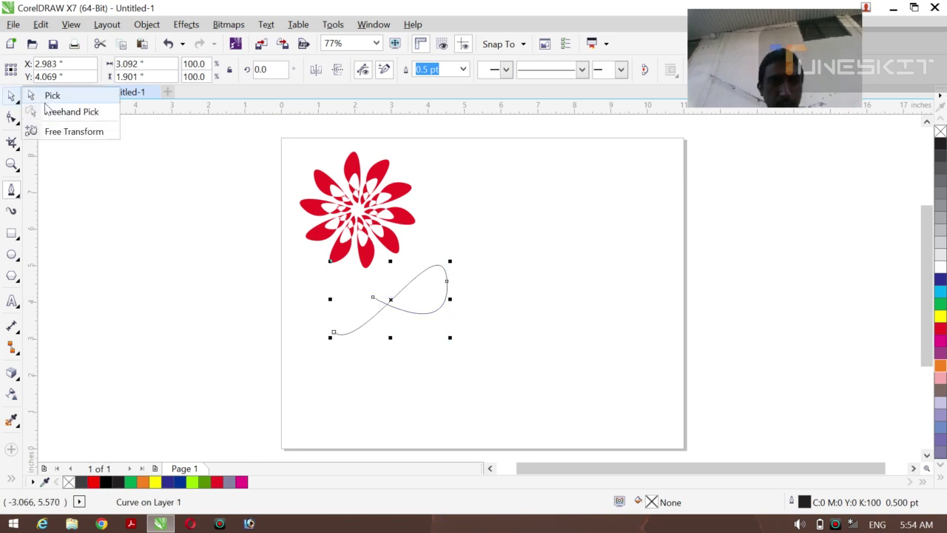
left_click(51, 95)
left_click_drag(390, 301, 499, 331)
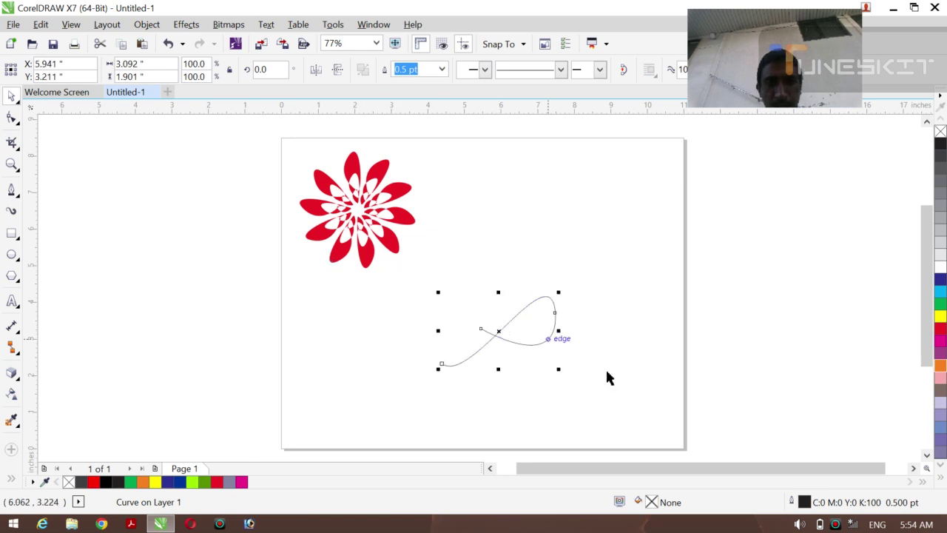
Bring the curve's two end nodes together at its crossing point to close it into a petal about 1.65 inches wide.
left_click(13, 119)
left_click_drag(480, 330, 494, 337)
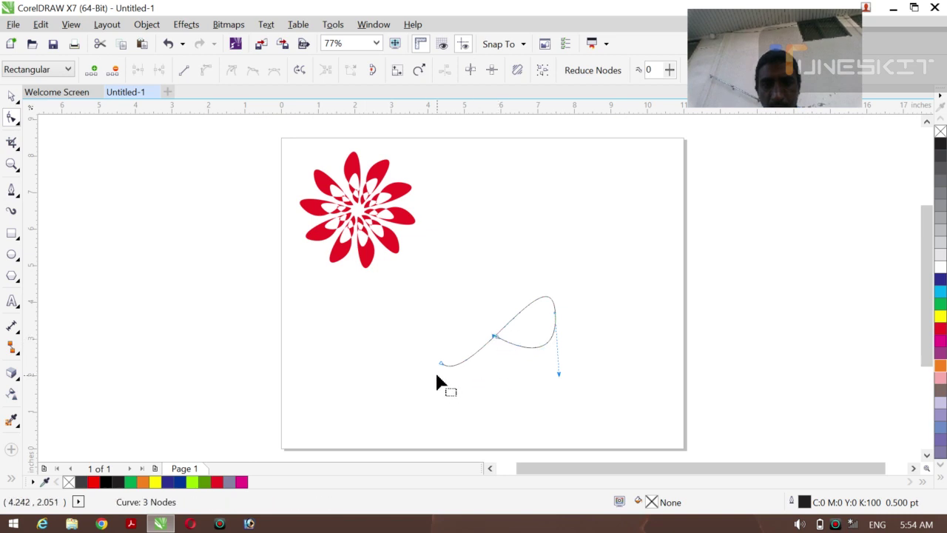
left_click_drag(441, 363, 495, 337)
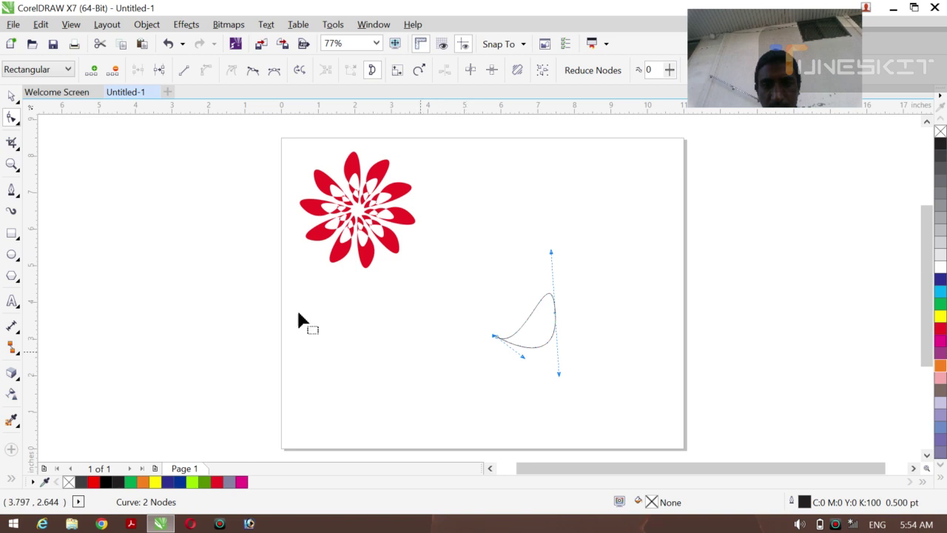
left_click(11, 96)
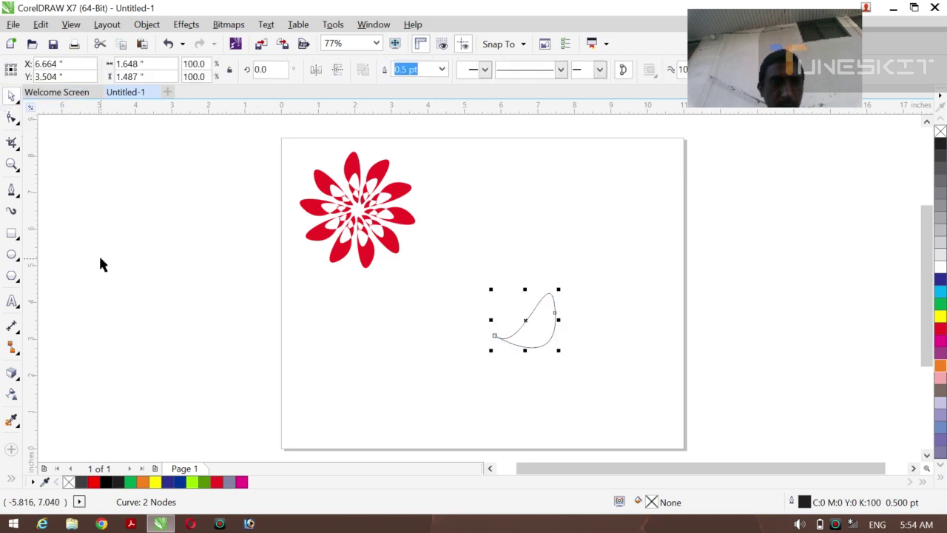
Move the closed petal up by about 0.6 inch.
left_click(456, 379)
left_click(531, 346)
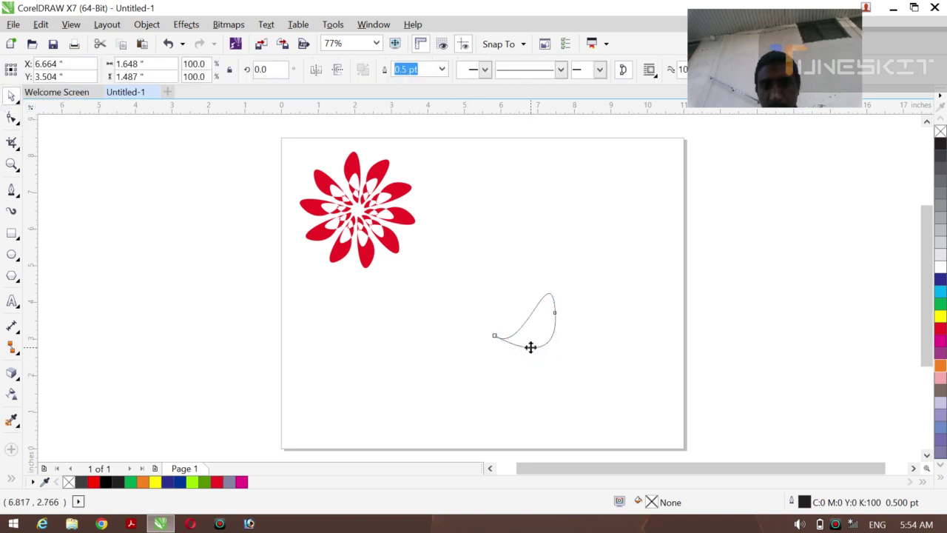
left_click_drag(528, 298, 527, 298)
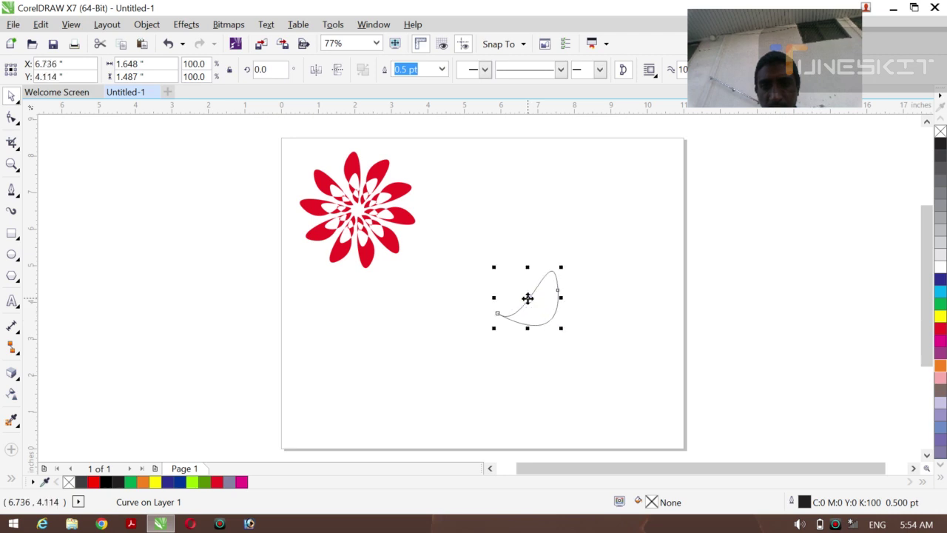
left_click(528, 298)
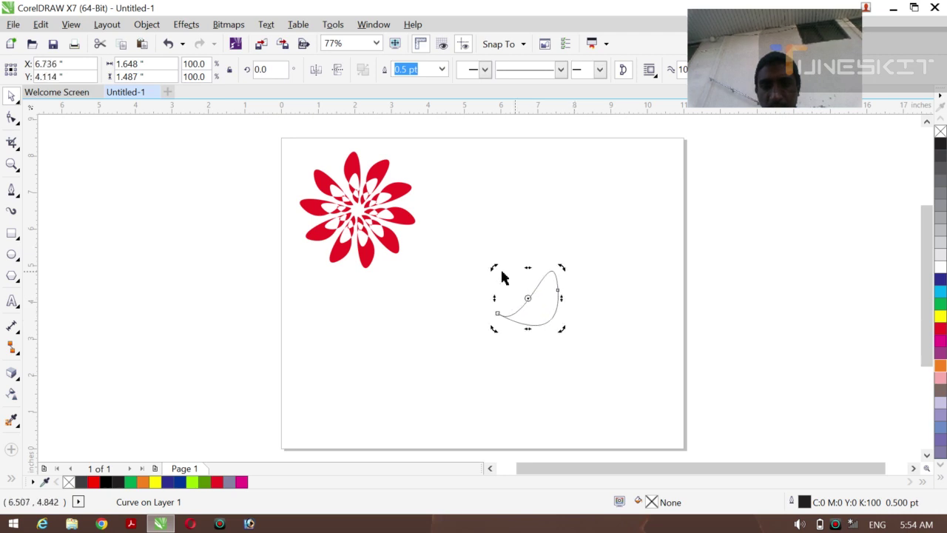
left_click(559, 216)
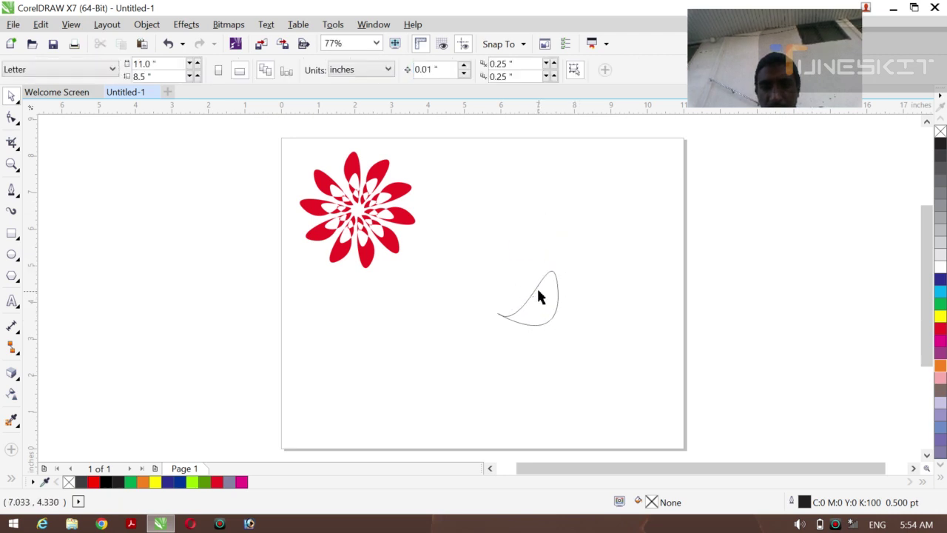
Rotate the petal to about 237° and move it up and right, to about X 7.42 and Y 4.80 inches.
left_click(536, 287)
left_click(528, 299)
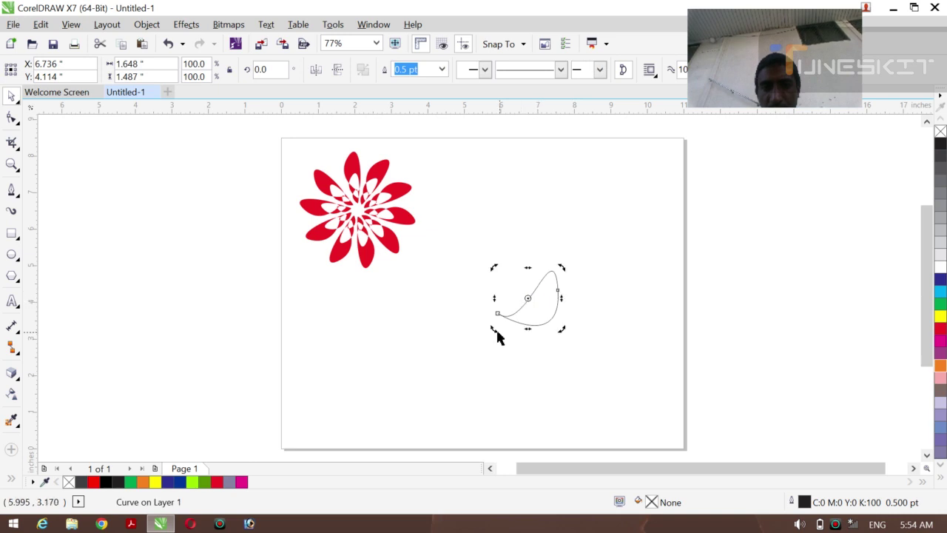
left_click_drag(497, 331, 516, 238)
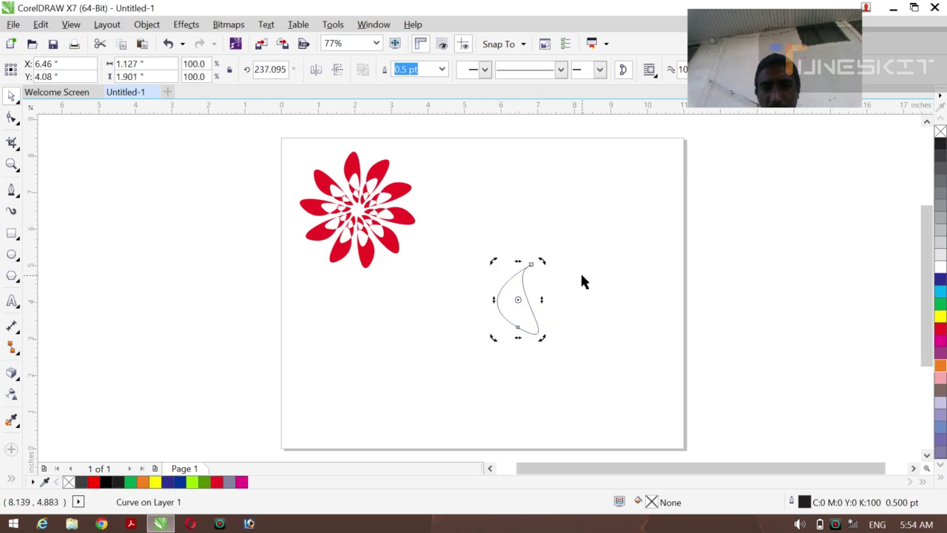
left_click(582, 281)
left_click(526, 335)
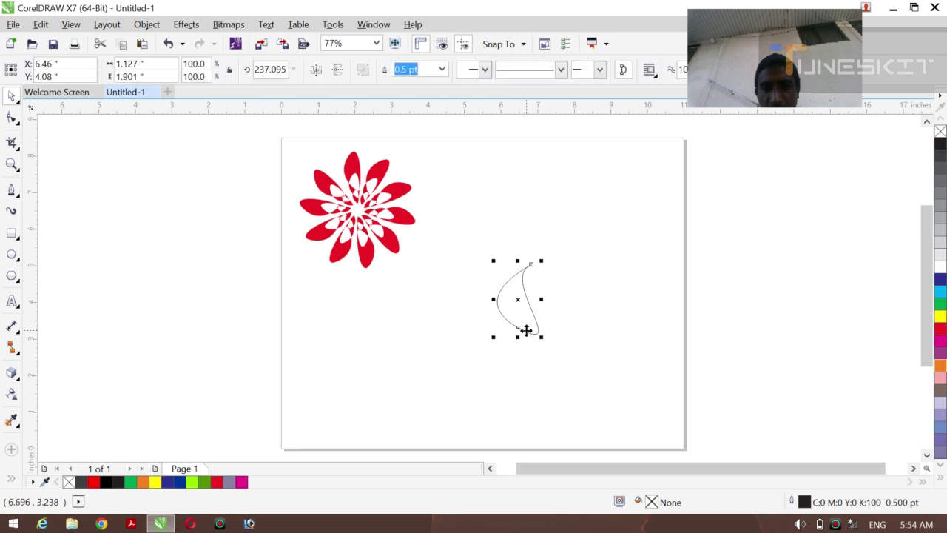
left_click_drag(518, 303, 553, 273)
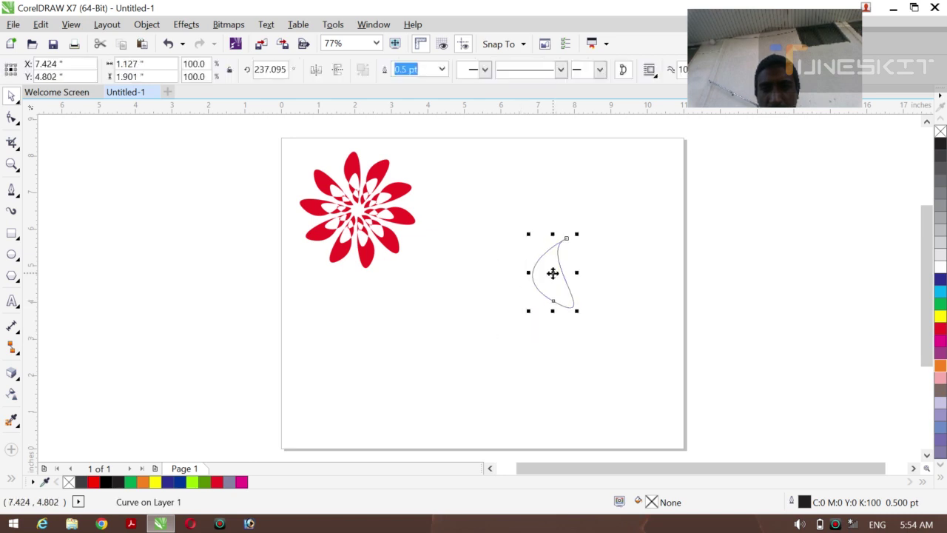
Rotate the petal further to an angle of about 71°, with its pointed tip facing down.
left_click_drag(526, 311, 544, 318)
left_click(603, 324)
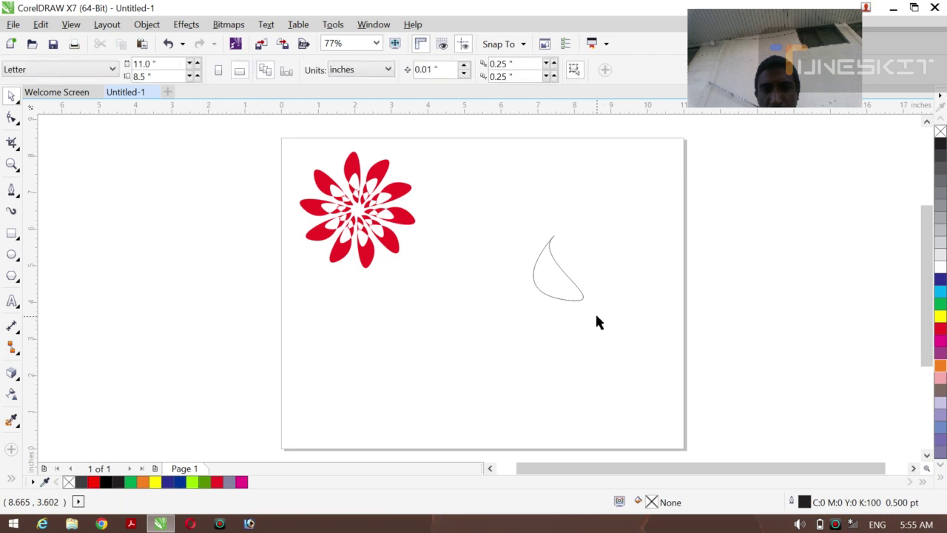
left_click(559, 297)
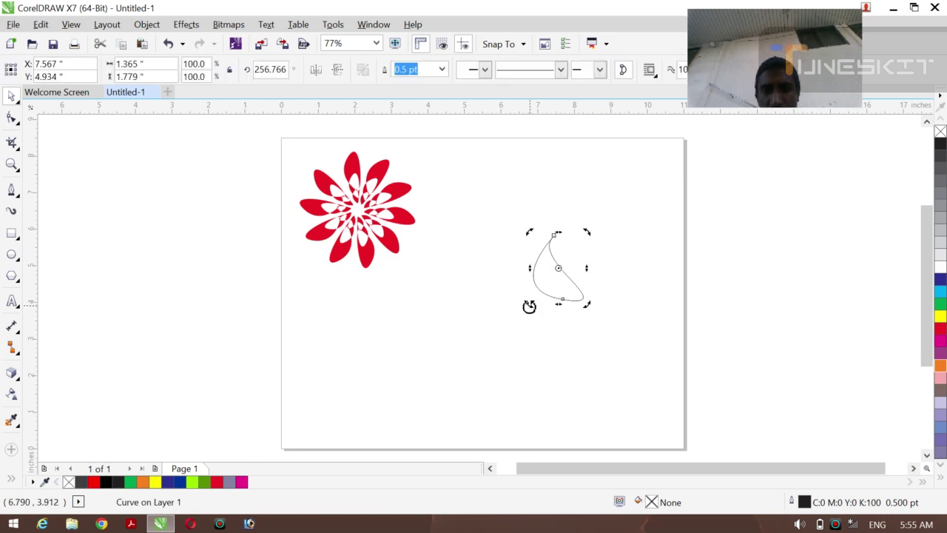
left_click_drag(529, 306, 603, 227)
left_click(603, 280)
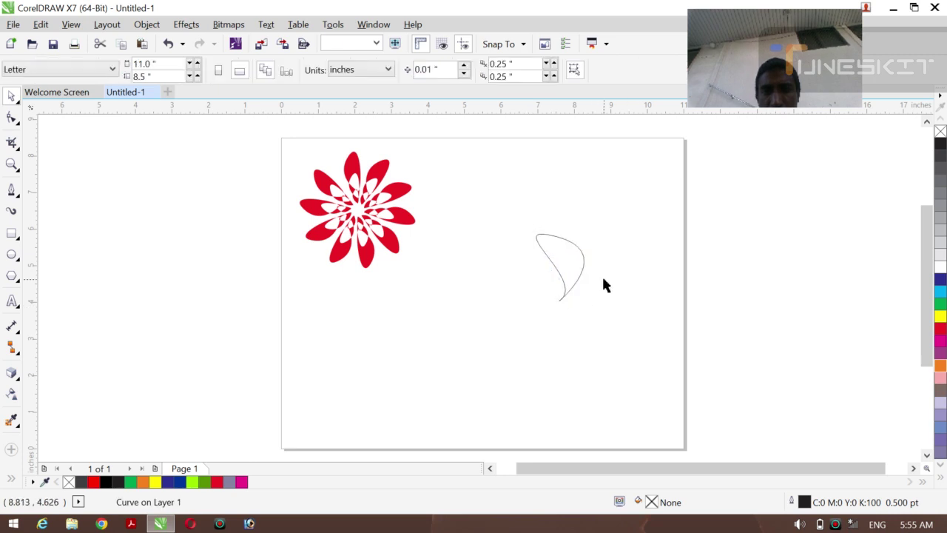
Set the petal's rotation centre on its pointed tip and repeat a copy rotated about 65° clockwise to build a pinwheel of petals.
left_click(570, 282)
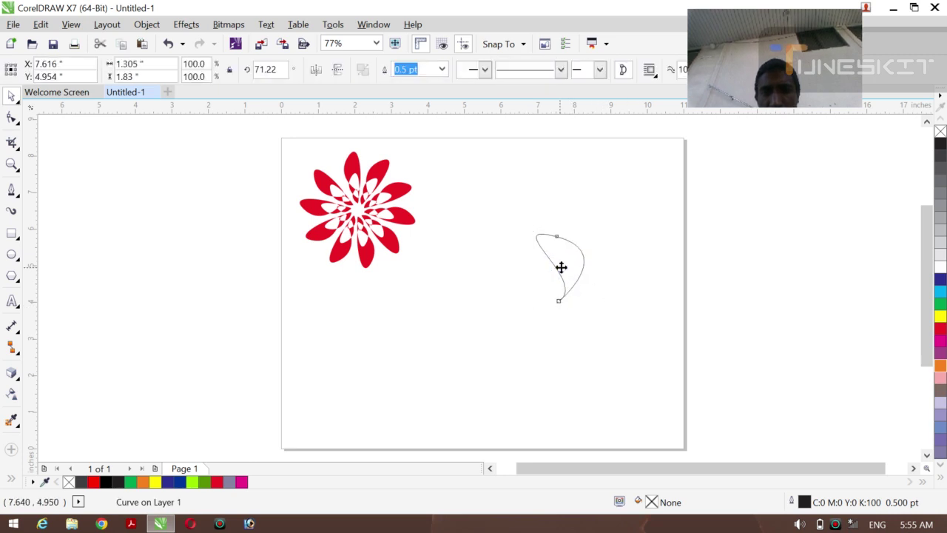
left_click(561, 267)
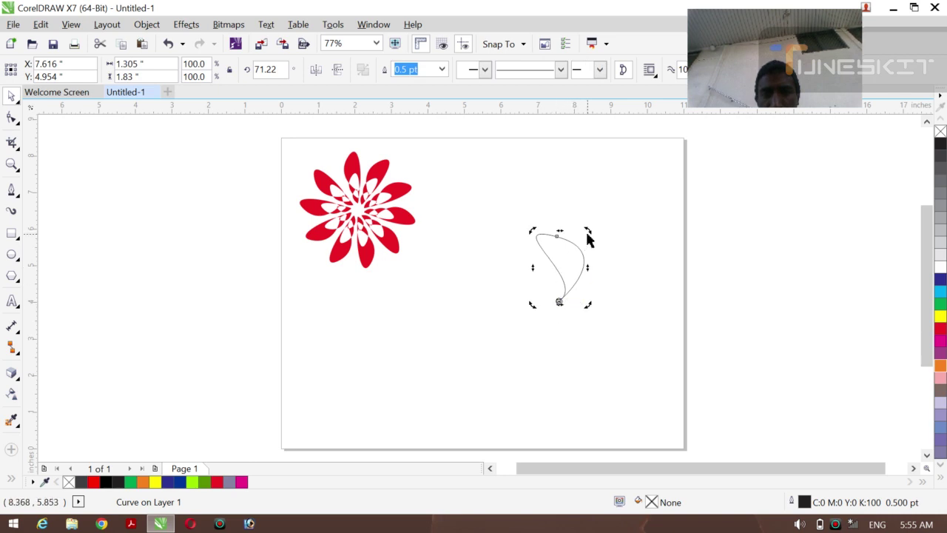
left_click_drag(589, 234, 615, 298)
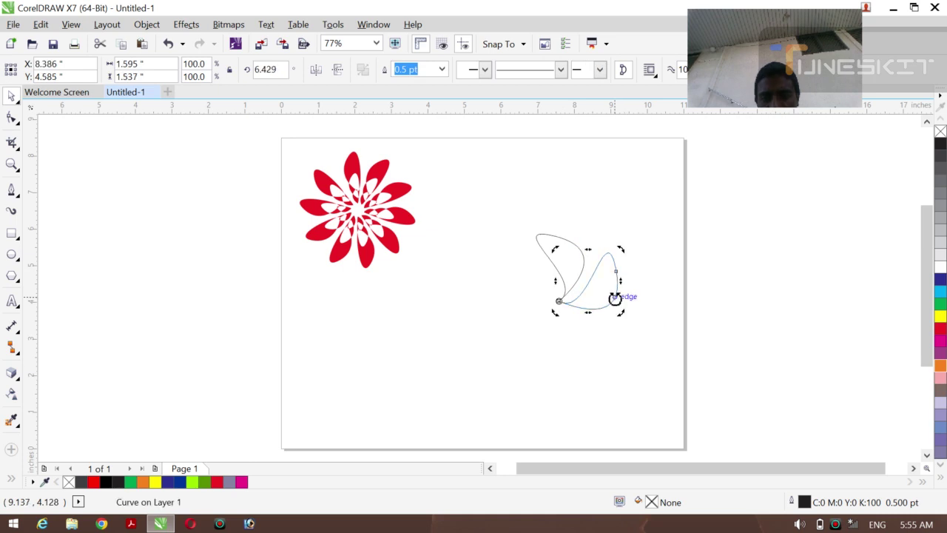
key("ctrl+r")
key("ctrl+r")
key("ctrl+r")
key("ctrl+r")
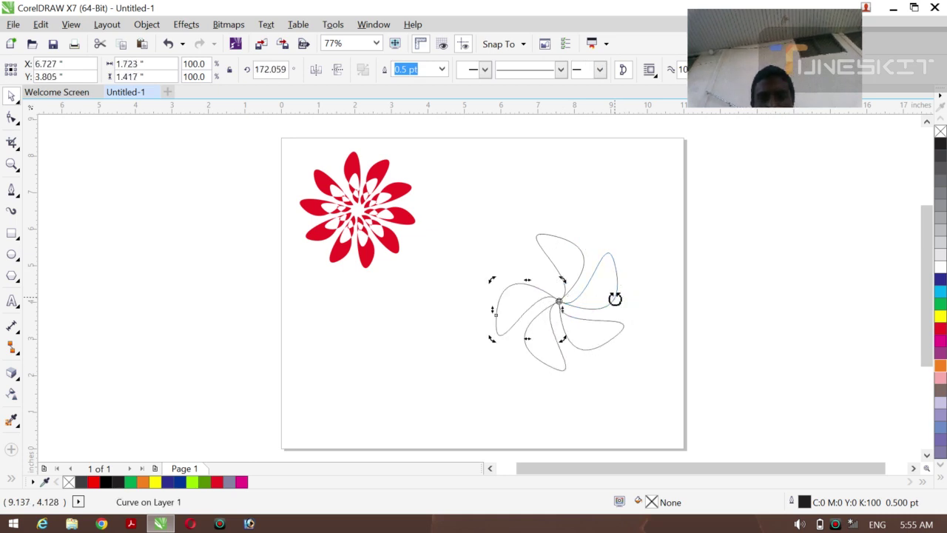
Undo the repeated rotated petal copies back to the single original petal.
key("ctrl+z")
key("ctrl+z")
key("ctrl+z")
key("ctrl+z")
key("ctrl+z")
key("ctrl+z")
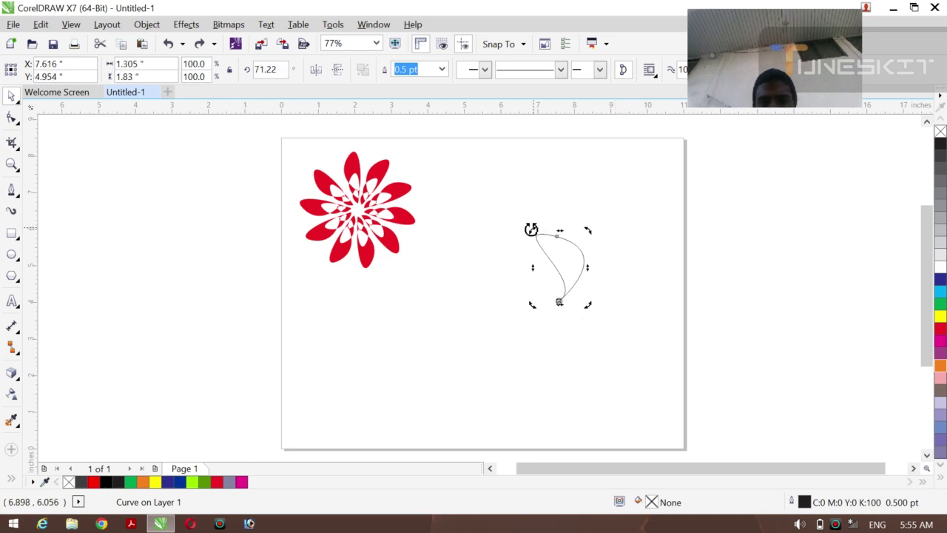
Try a petal copy rotated about 54° counterclockwise around the pointed tip, repeating it five times around the centre.
left_click_drag(529, 229, 506, 287)
key("ctrl+r")
key("ctrl+r")
key("ctrl+r")
key("ctrl+r")
key("ctrl+r")
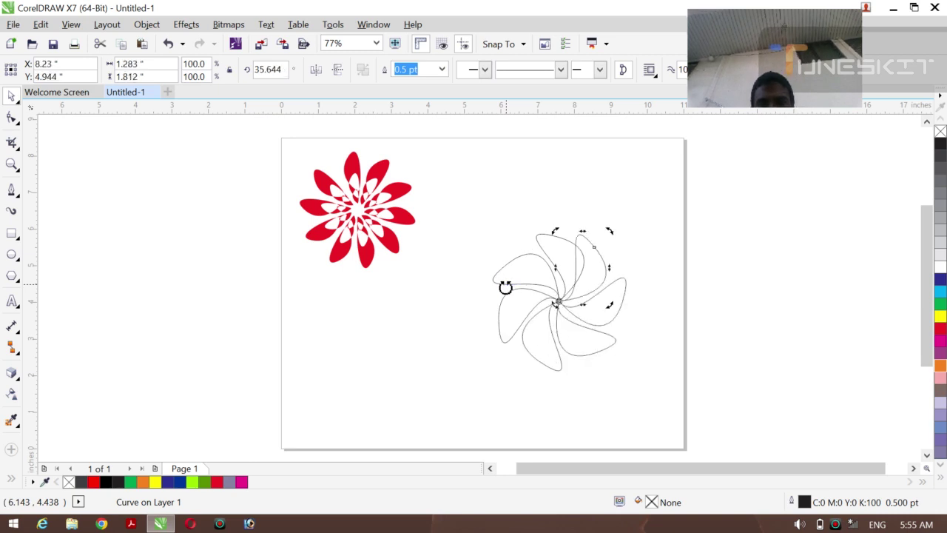
Undo the 54° rotated petal copies so only the original petal is left.
key("ctrl+z")
key("ctrl+z")
key("ctrl+z")
key("ctrl+z")
key("ctrl+z")
key("ctrl+z")
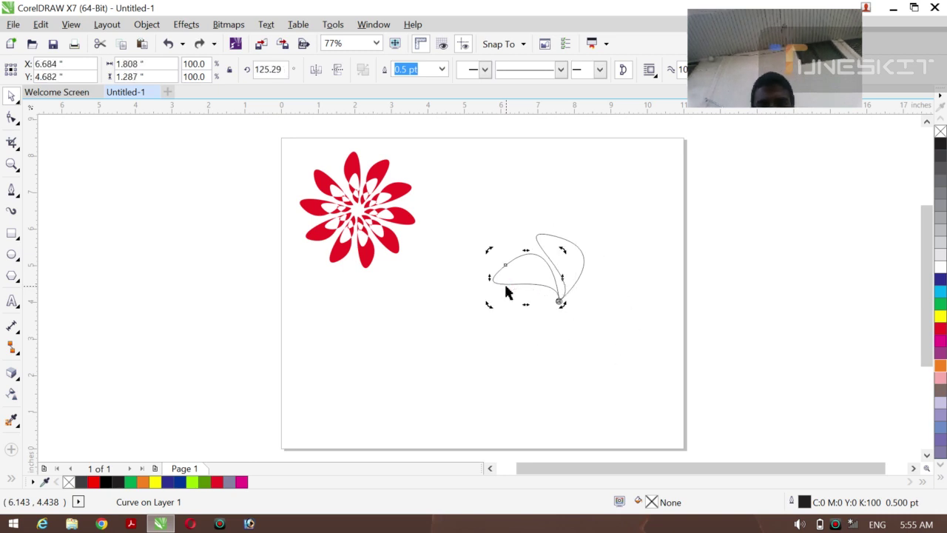
Rotate a copy of the petal about 70° clockwise around its pointed tip and repeat it three times for a five-petal pinwheel.
left_click_drag(587, 228, 644, 309)
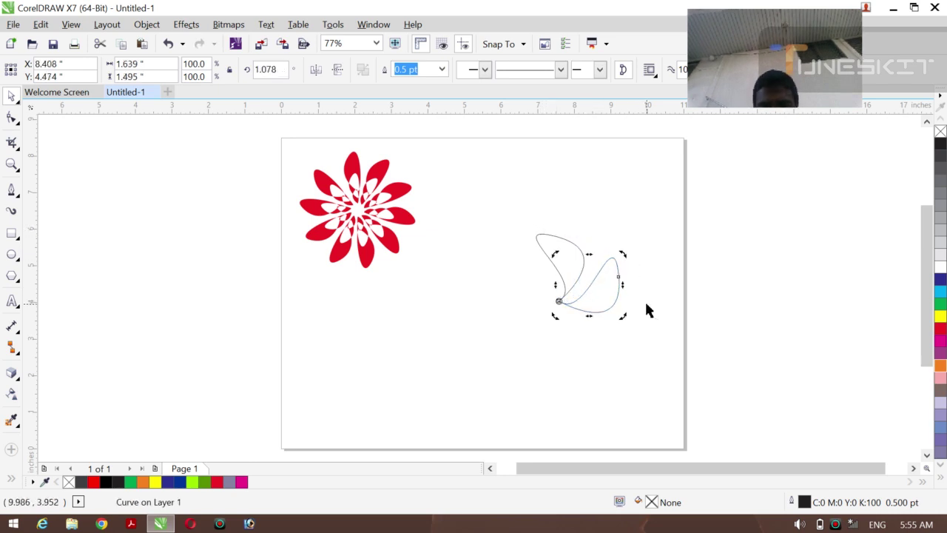
key("ctrl+r")
key("ctrl+r")
key("ctrl+r")
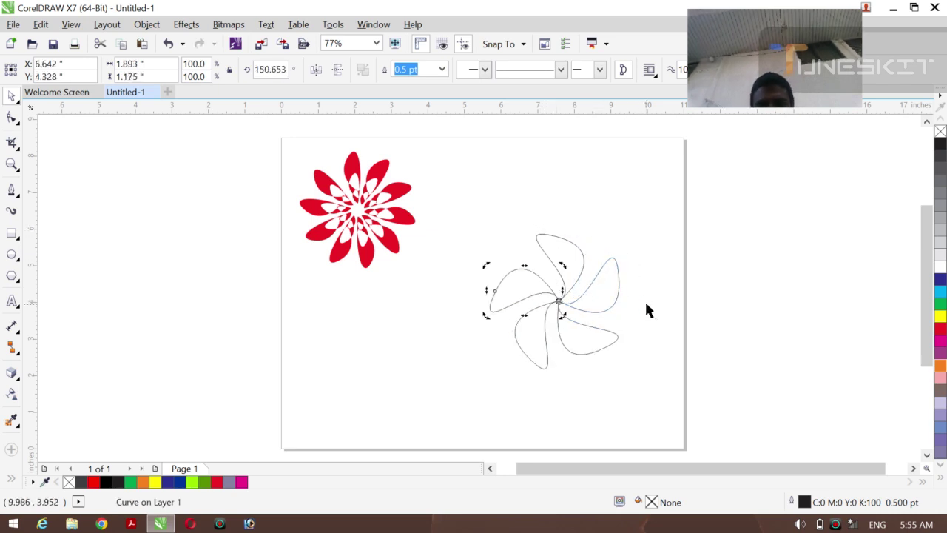
left_click(742, 313)
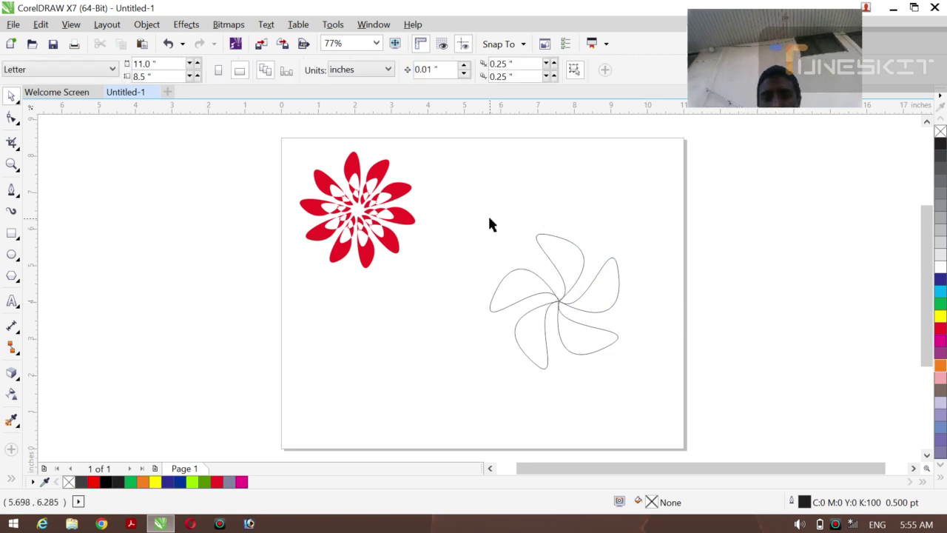
Fill all five pinwheel petals with red and move them to about X 6.77 and Y 3.80 inches.
left_click_drag(463, 214, 649, 409)
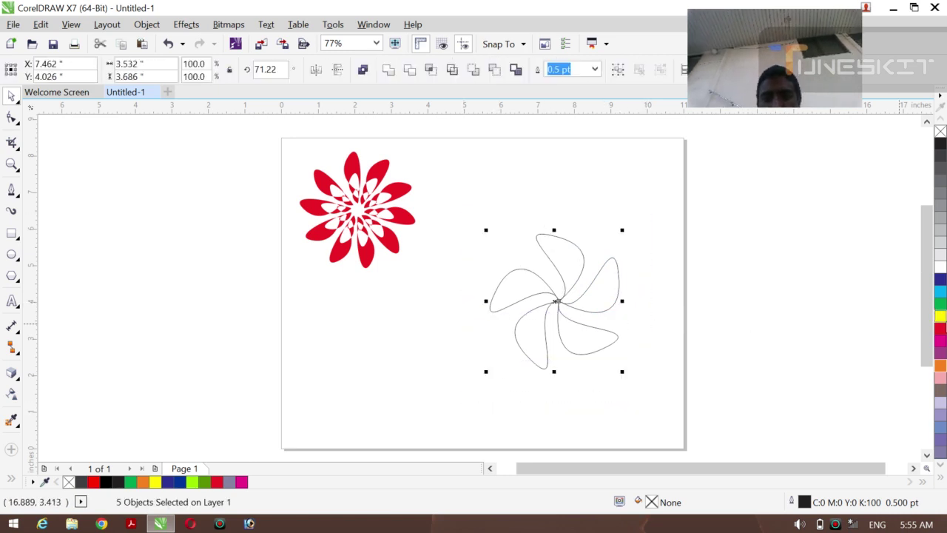
left_click(940, 328)
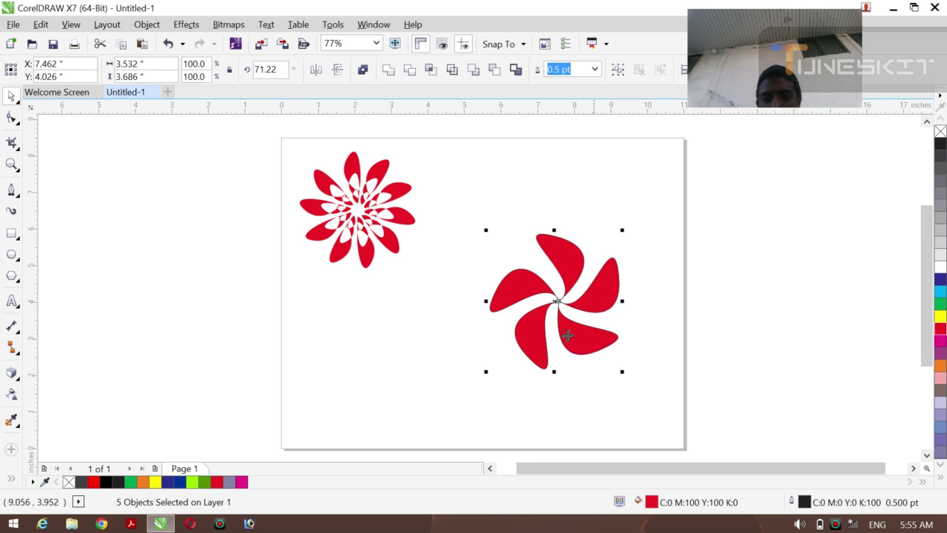
left_click_drag(557, 313, 531, 320)
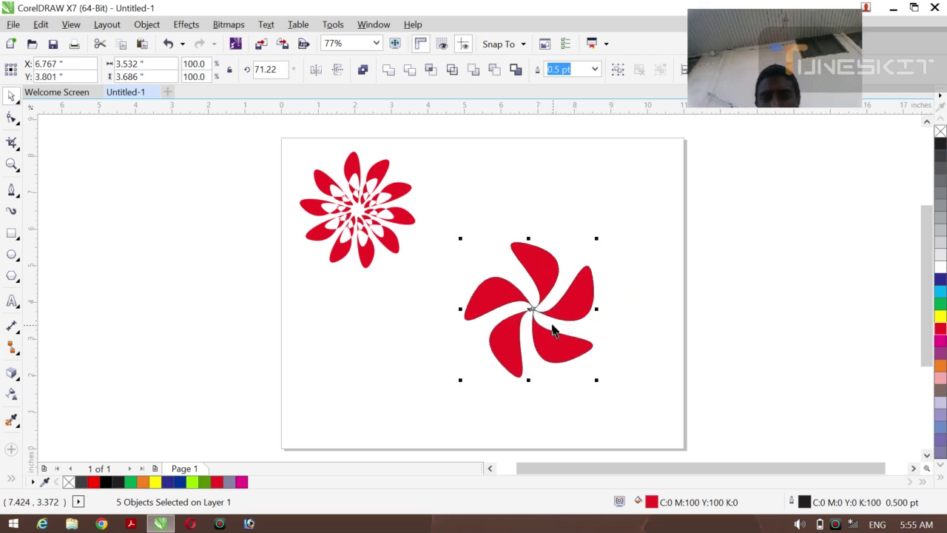
Add a copy of the pinwheel rotated about 25° clockwise and fill the copy with cyan.
left_click(533, 309)
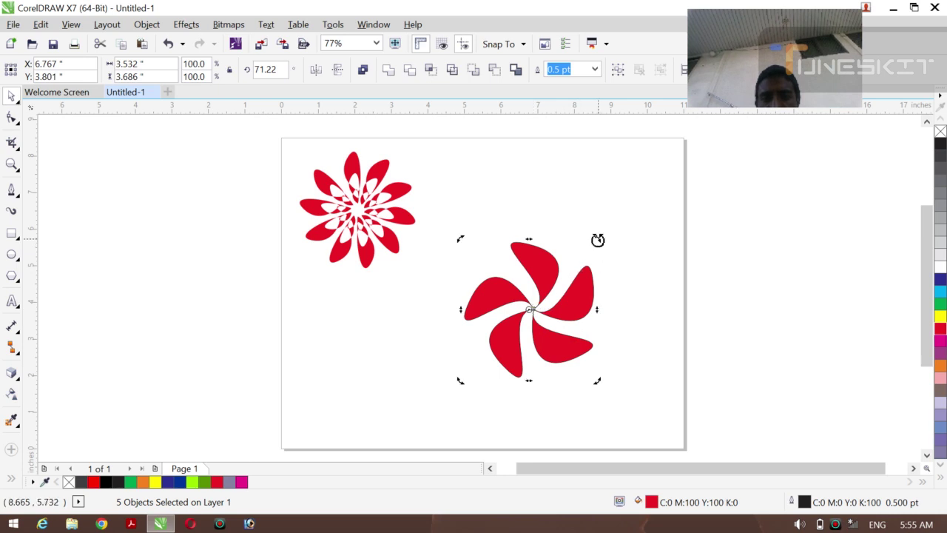
left_click_drag(598, 240, 618, 282)
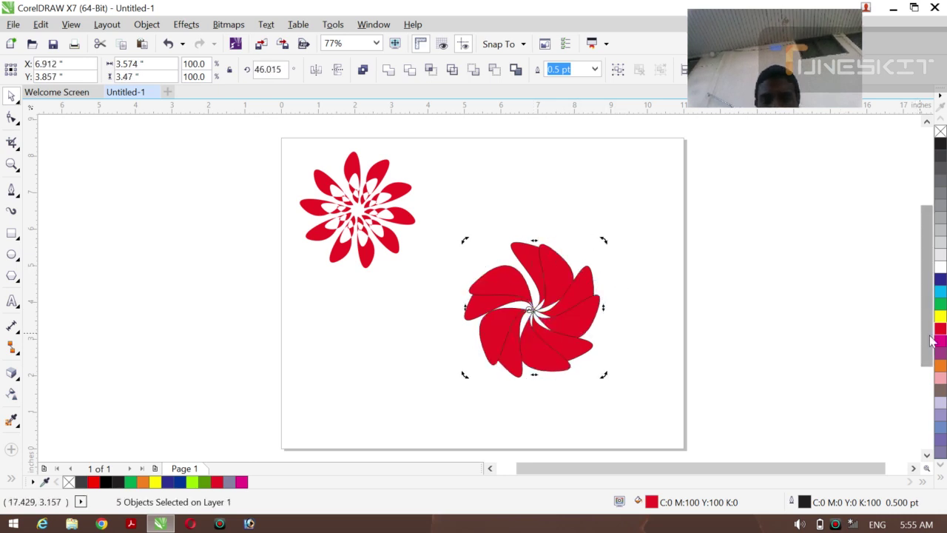
left_click(937, 296)
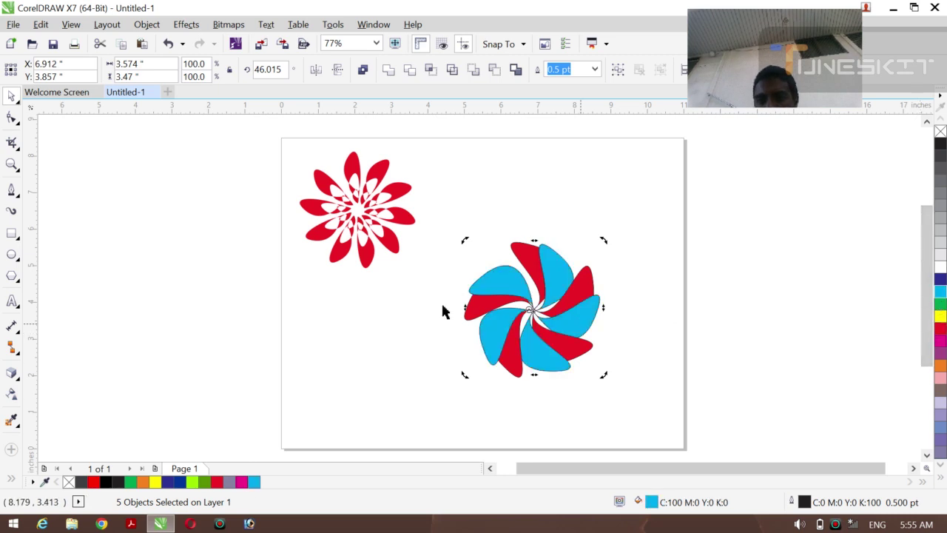
Combine all ten red and cyan pinwheel petals into a single curve.
left_click_drag(441, 219, 631, 432)
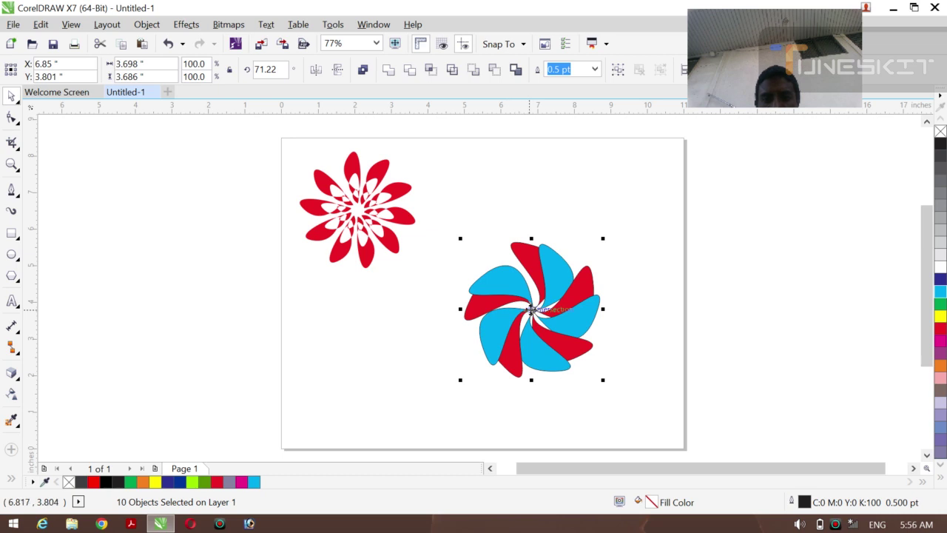
right_click(533, 309)
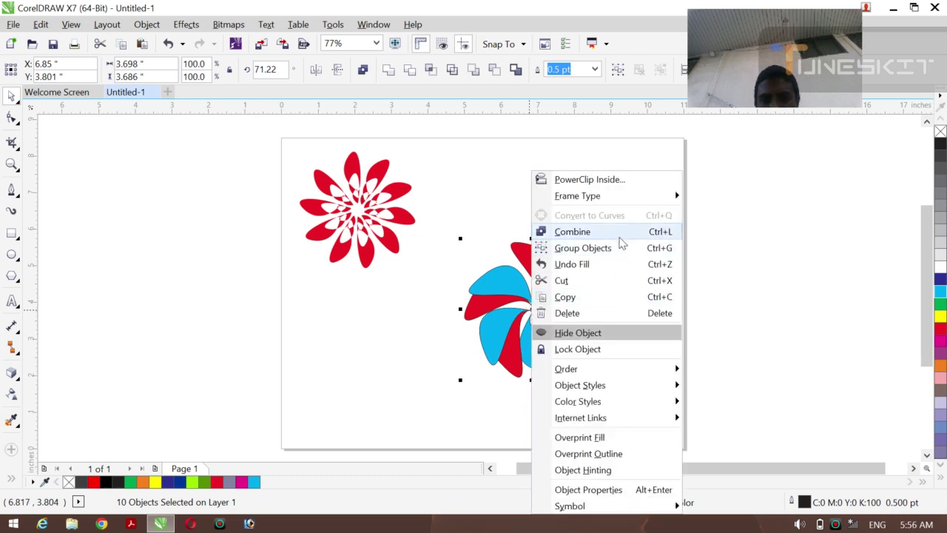
left_click(618, 233)
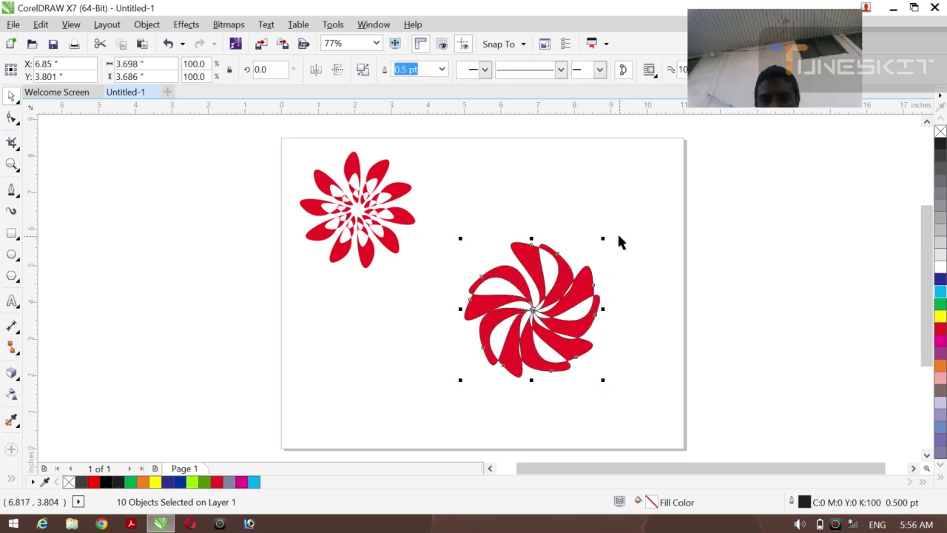
Move the combined pinwheel up beside the layered flower, to about X 7.17 and Y 6.35 inches.
left_click(552, 334)
left_click_drag(533, 310, 552, 200)
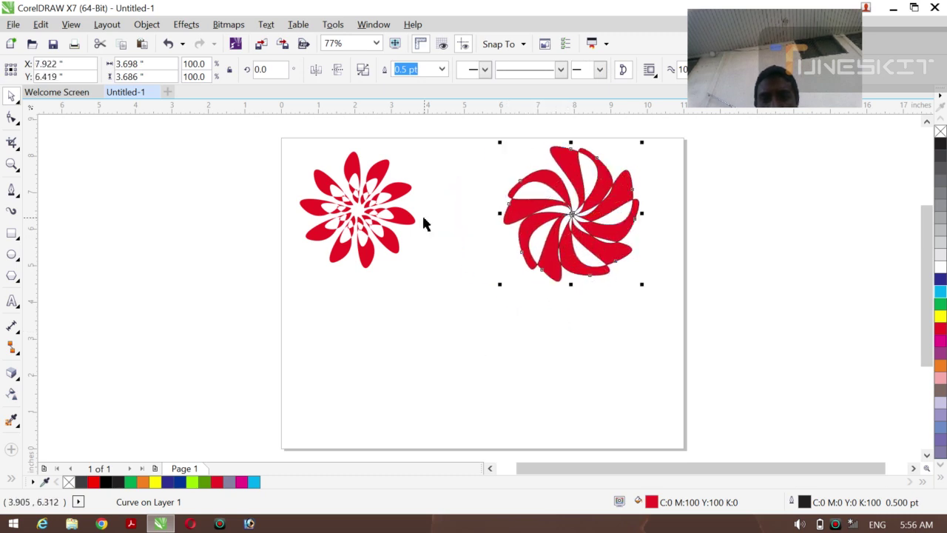
left_click(239, 247)
left_click(573, 216)
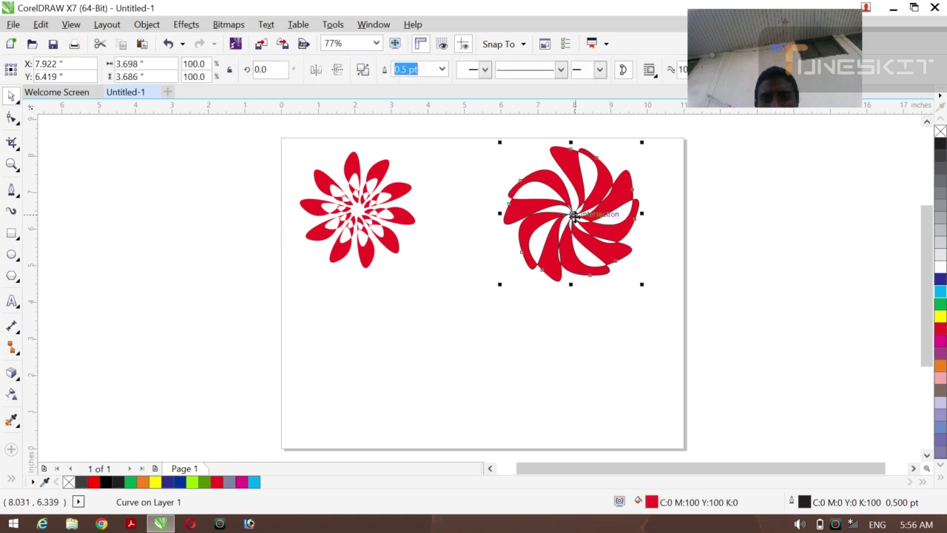
left_click_drag(573, 215, 546, 217)
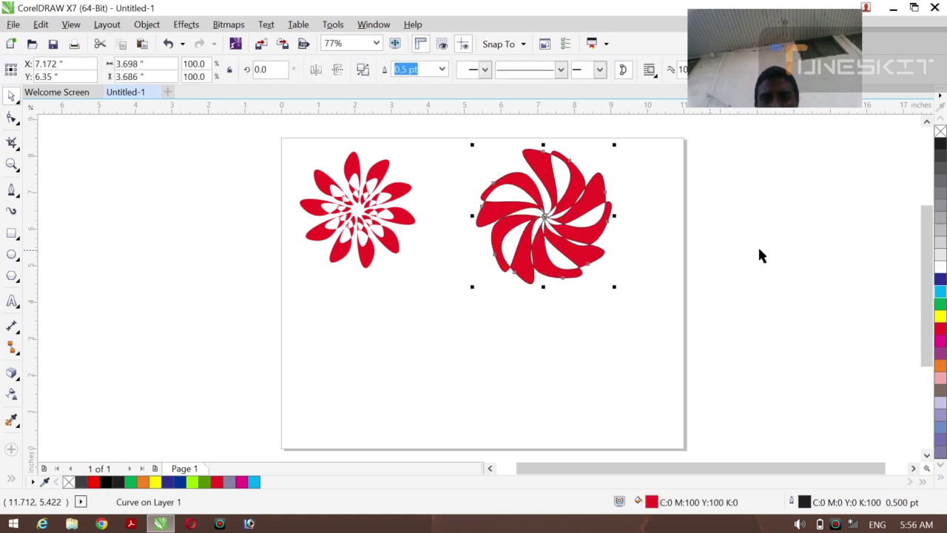
Try a green fill on the combined pinwheel and undo it.
left_click(940, 304)
key("ctrl+z")
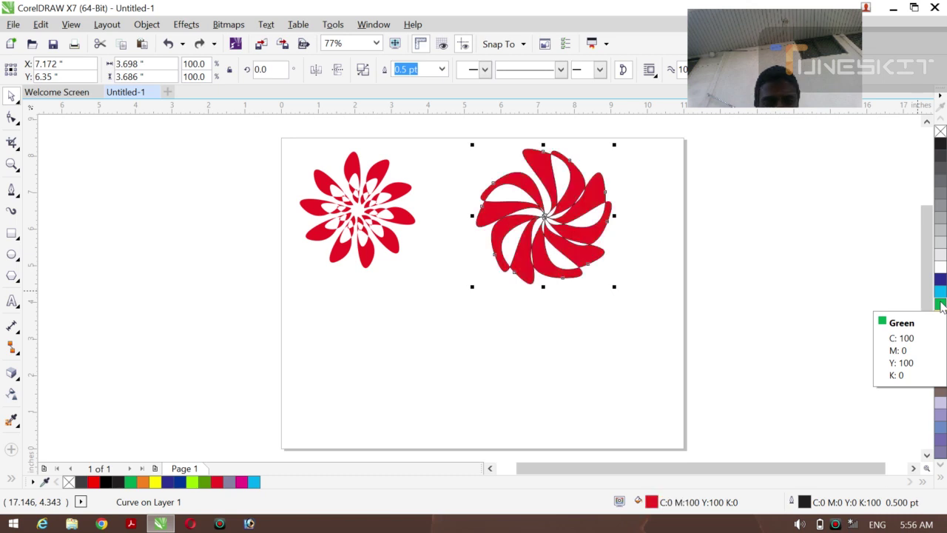
left_click(187, 274)
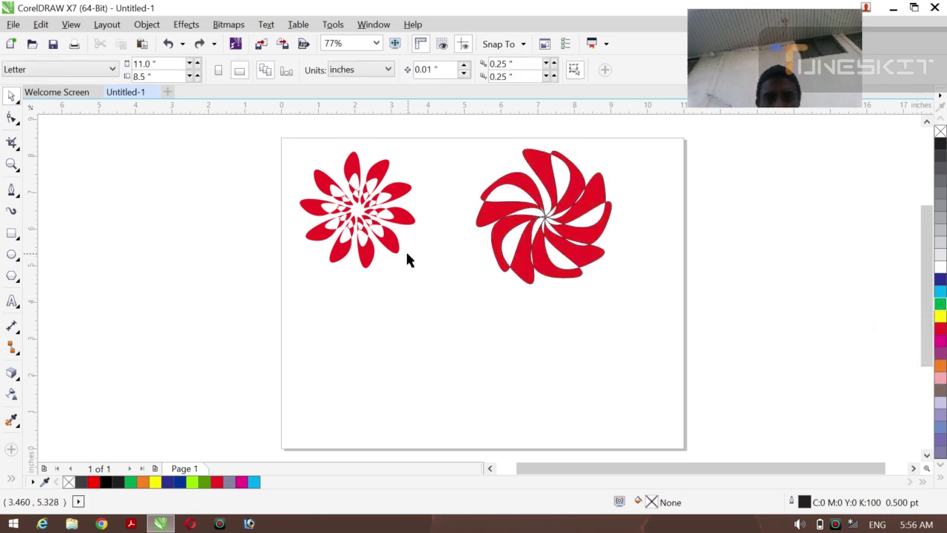
Apply a rectangular fountain fill to the pinwheel, white near its centre and red outward, and enlarge it slightly beyond the petals.
left_click(501, 230)
key("g")
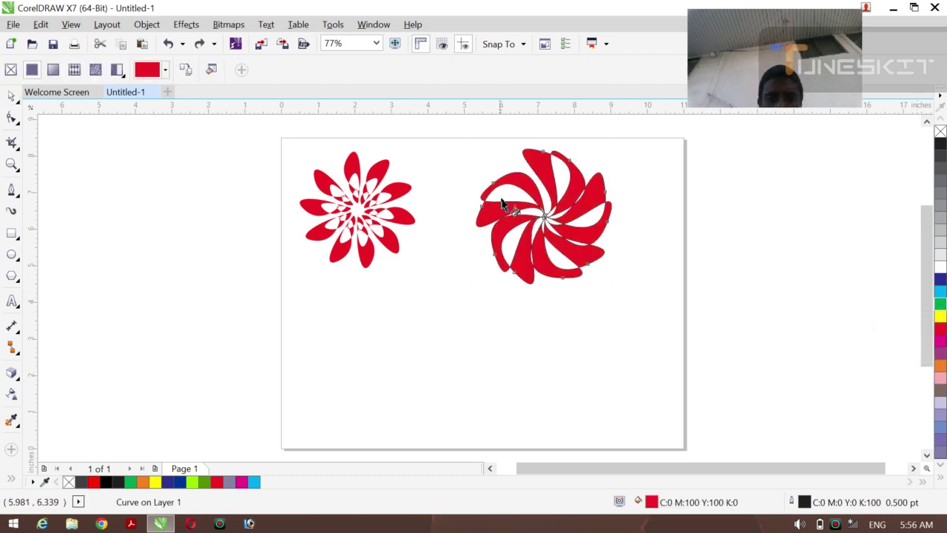
left_click_drag(502, 194, 586, 270)
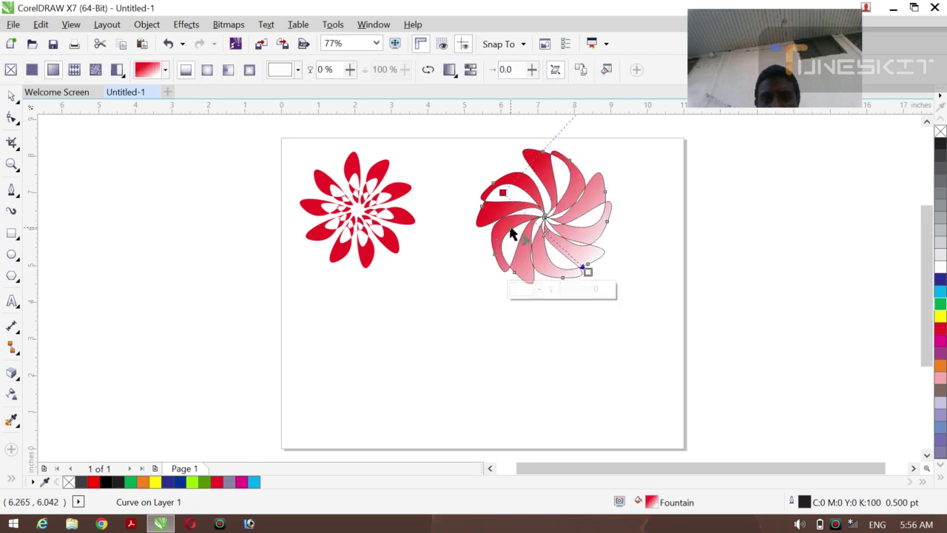
left_click(249, 69)
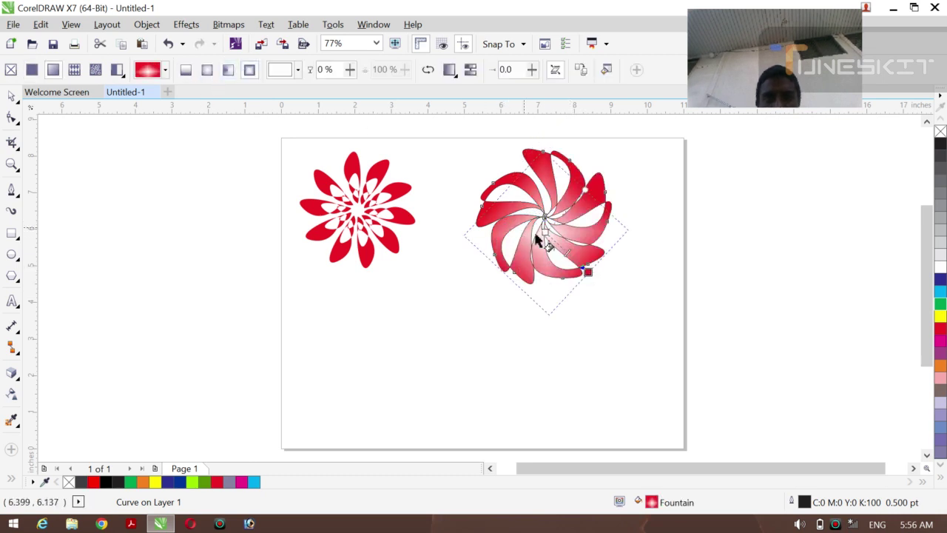
left_click_drag(586, 191, 582, 202)
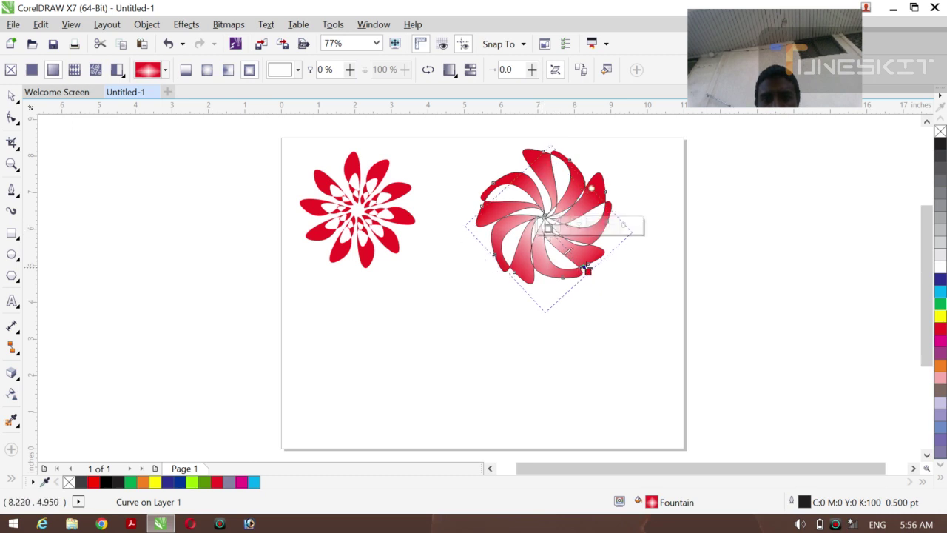
left_click_drag(585, 268, 596, 280)
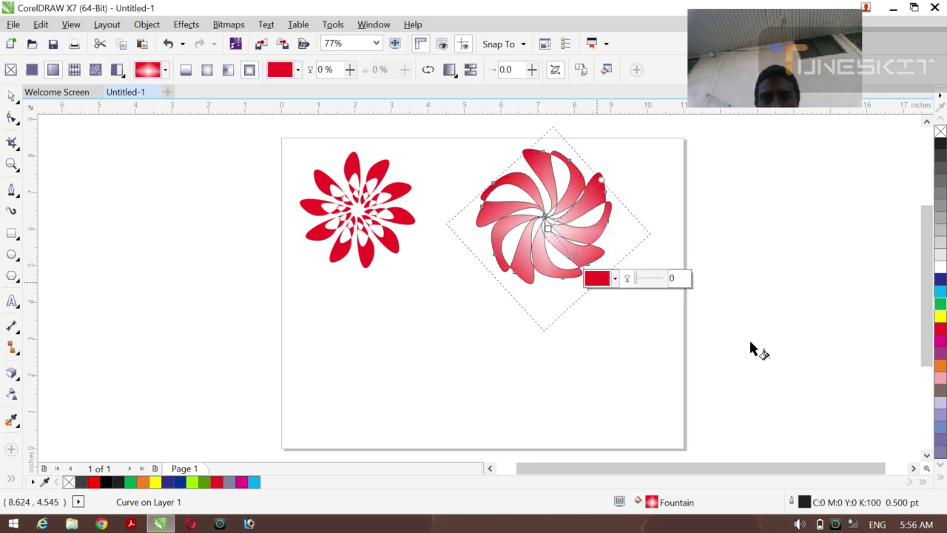
left_click(16, 99)
left_click(44, 96)
Apply a linear red-and-white fountain fill to the layered flower and try a conical version of it.
left_click(317, 239)
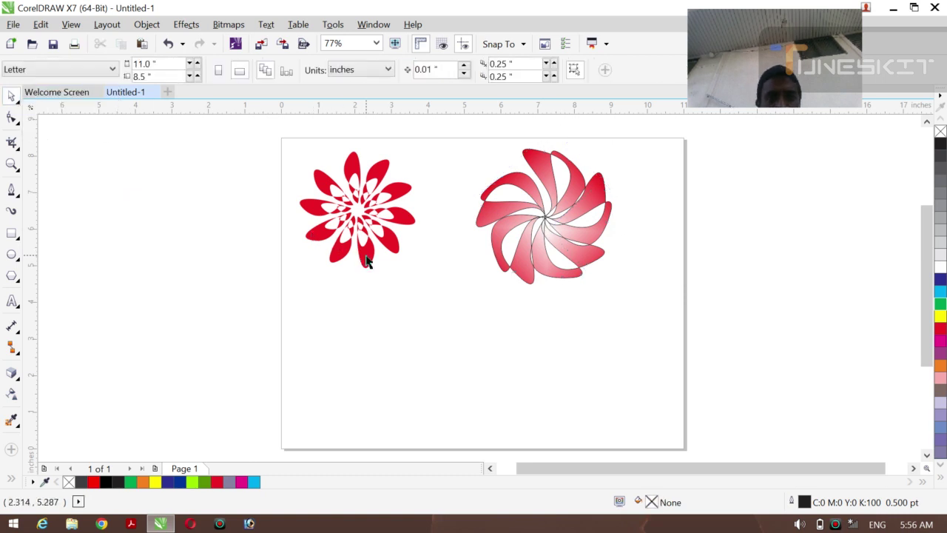
key("g")
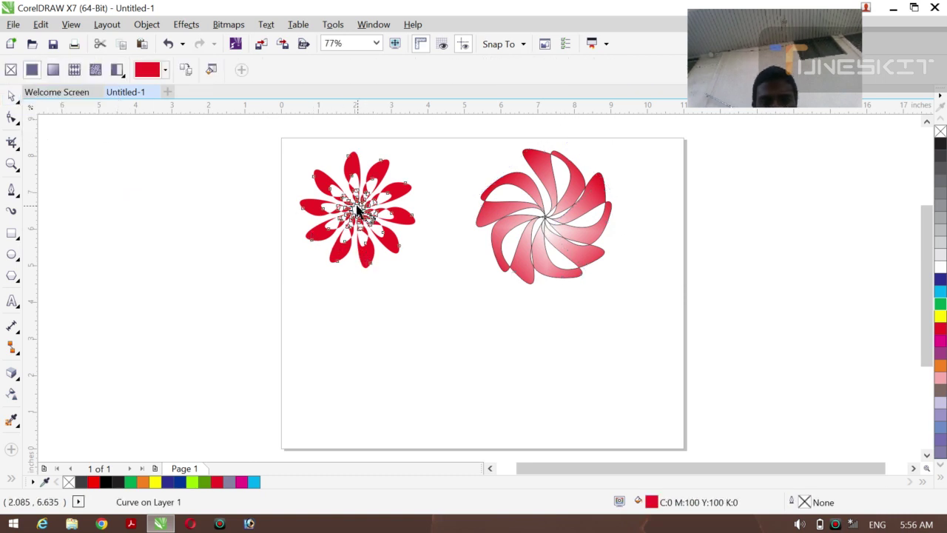
left_click_drag(357, 211, 393, 266)
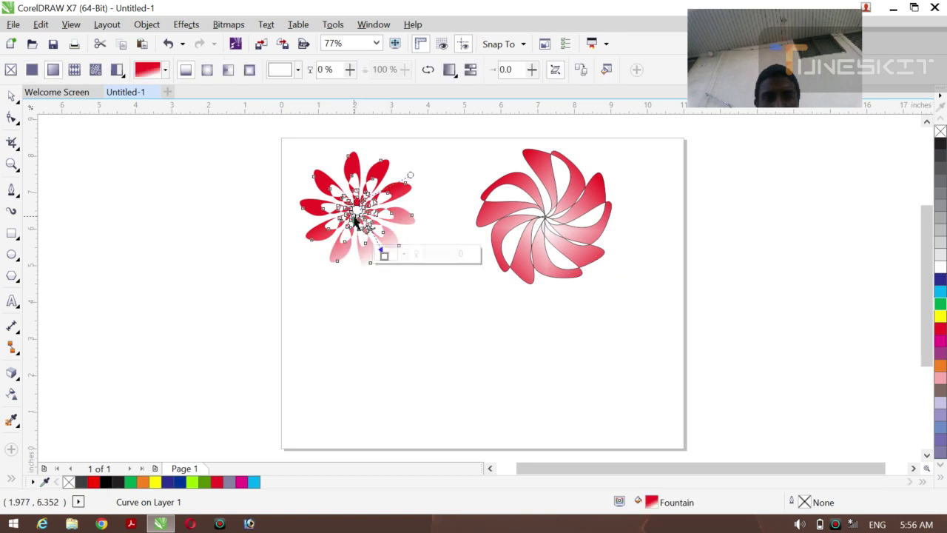
left_click_drag(356, 222, 411, 215)
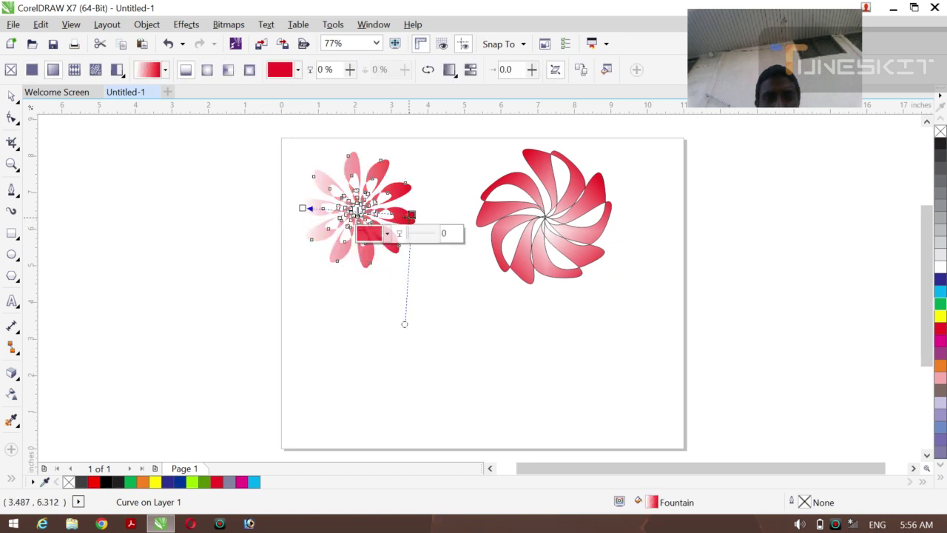
left_click(226, 73)
left_click_drag(359, 213, 323, 155)
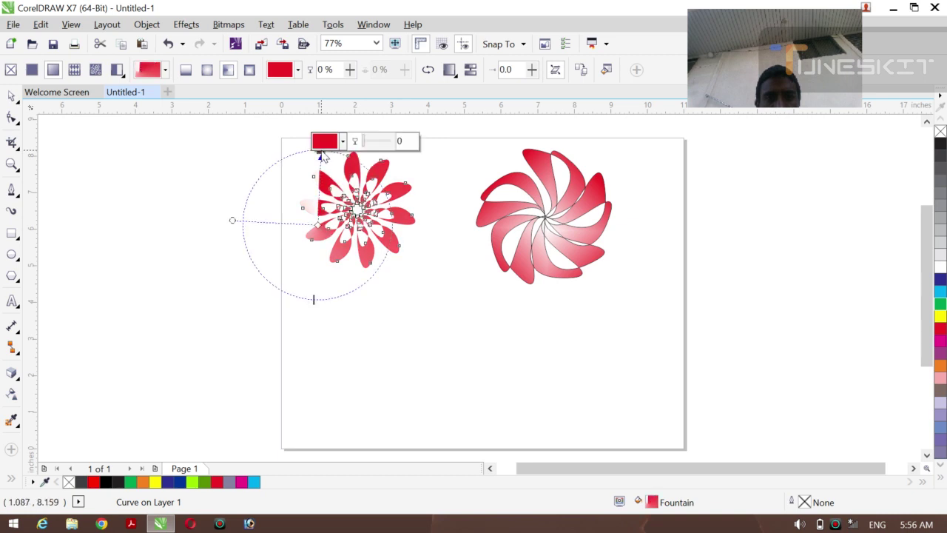
Change the layered flower's fountain fill to rectangular, with a small white centre near its lower petals fading to red.
left_click(249, 70)
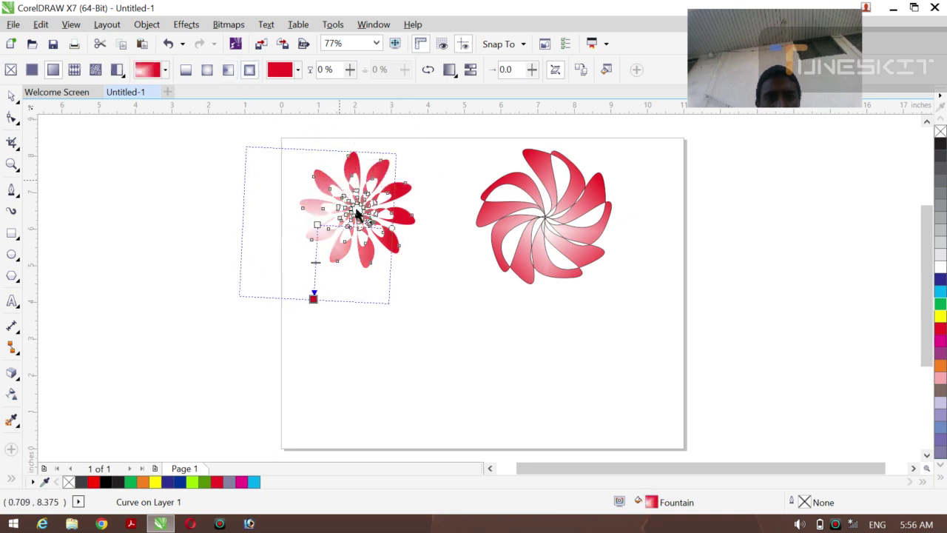
left_click_drag(357, 213, 275, 206)
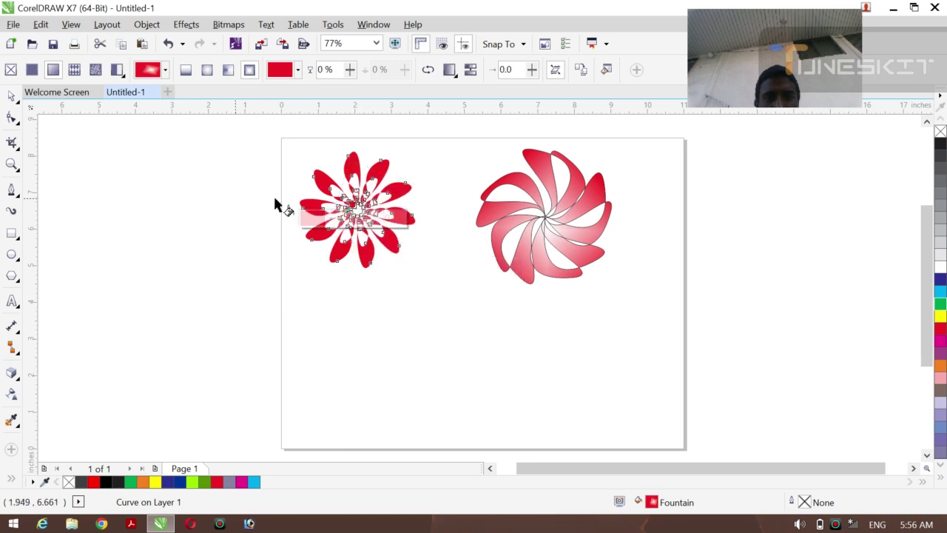
left_click_drag(359, 250, 327, 267)
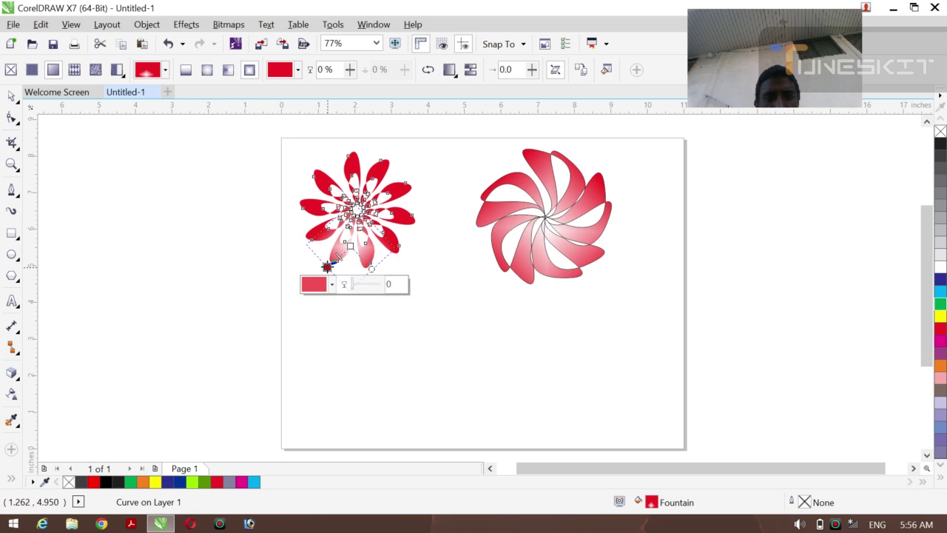
left_click(12, 96)
left_click(101, 165)
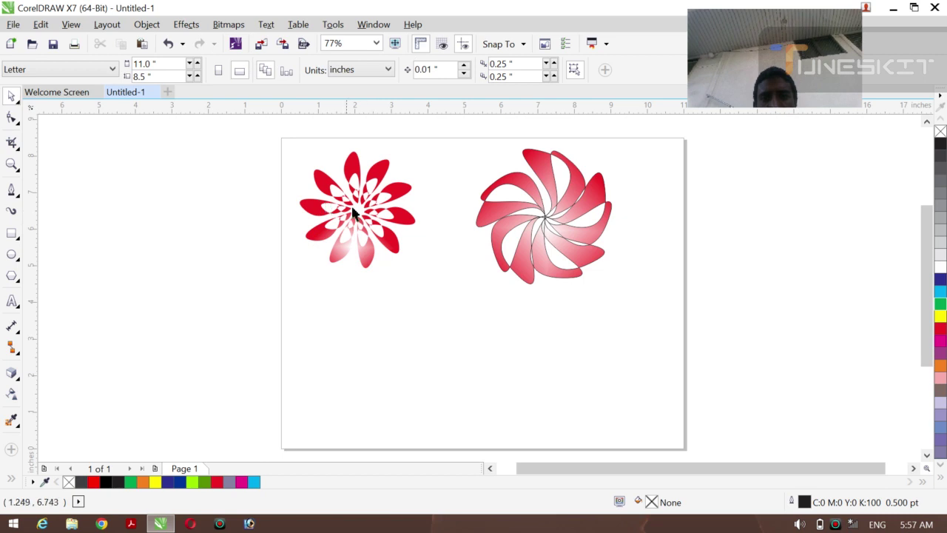
Move the pinwheel flower down to about X 7.19 and Y 4.63 inches.
left_click_drag(549, 222, 546, 285)
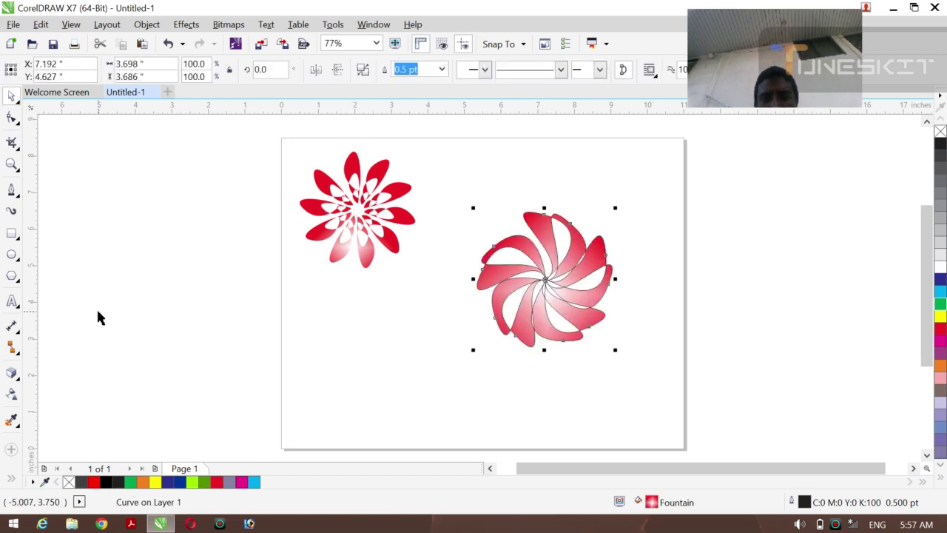
Cast a drop shadow from the pinwheel flower's centre straight downward, offset about -0.12 by -1.42 inches.
left_click(20, 381)
left_click(71, 372)
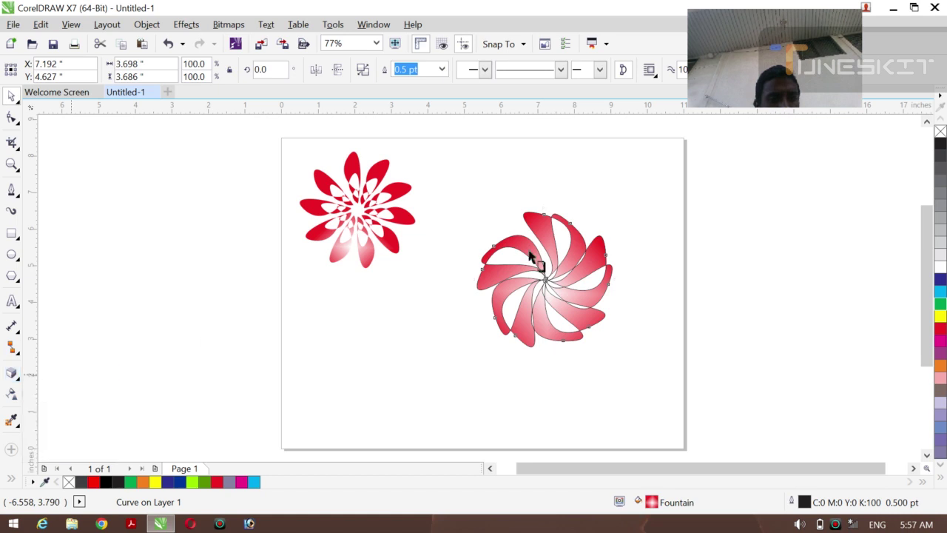
left_click_drag(536, 350, 535, 396)
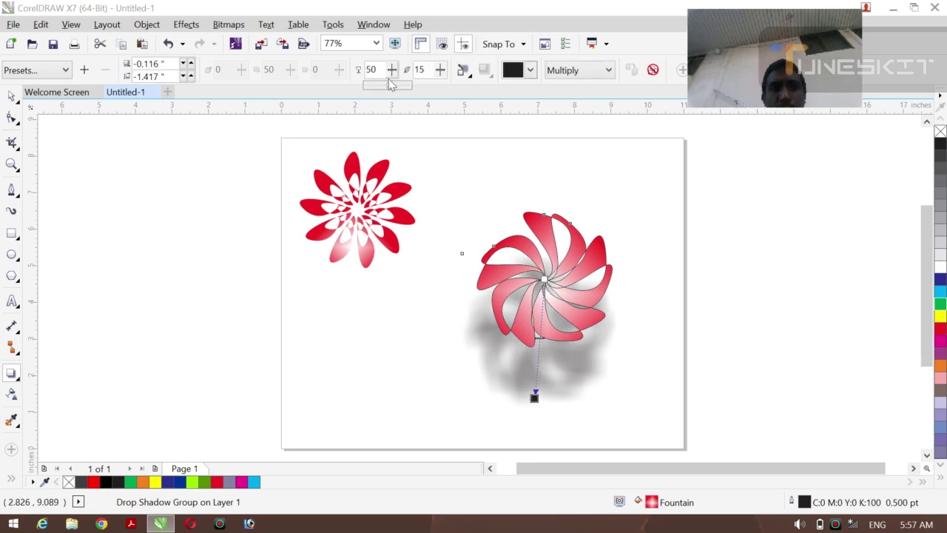
Lower the opacity of the pinwheel flower's drop shadow to 14.
left_click(380, 86)
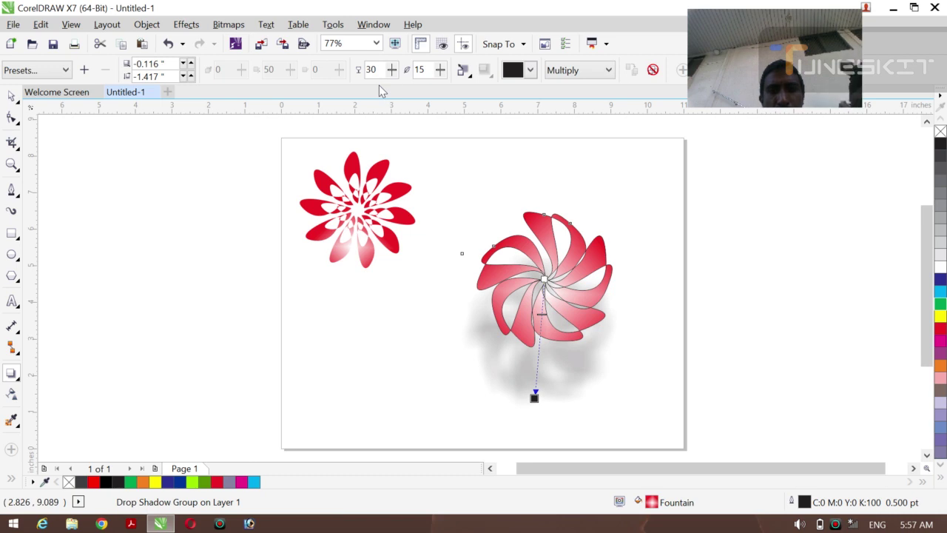
left_click(393, 78)
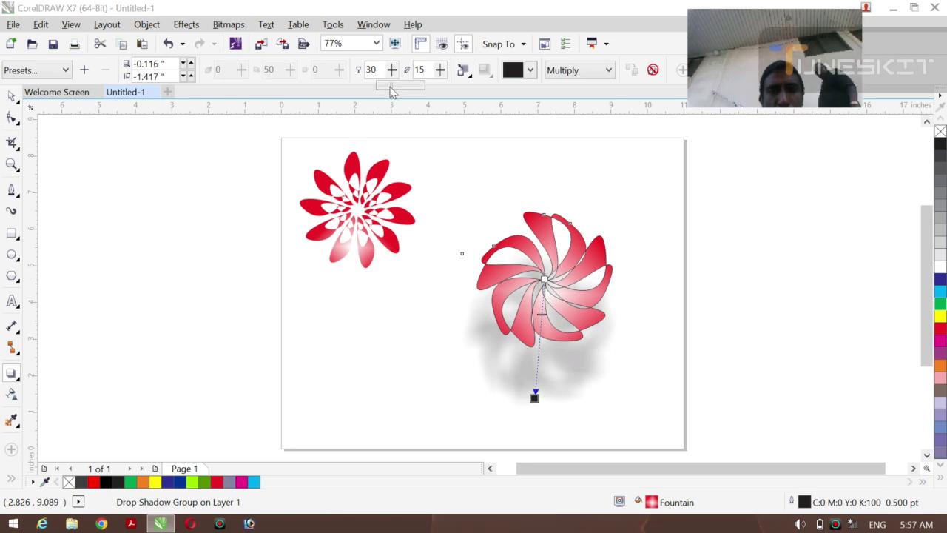
left_click(392, 87)
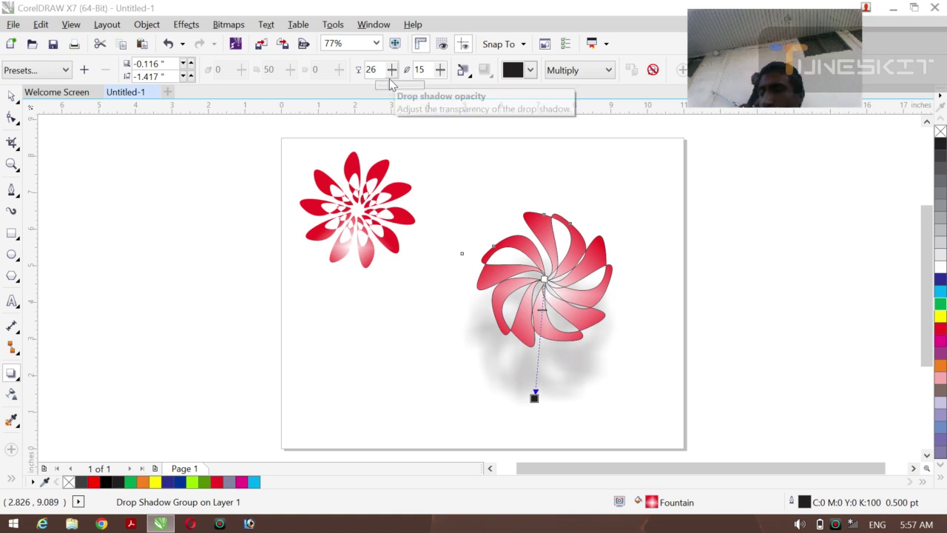
left_click(391, 78)
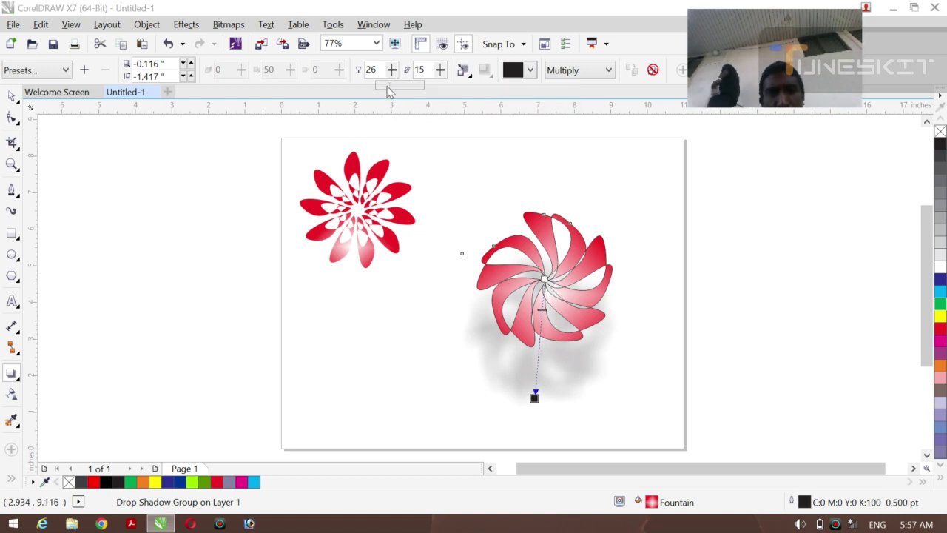
left_click_drag(388, 85, 383, 86)
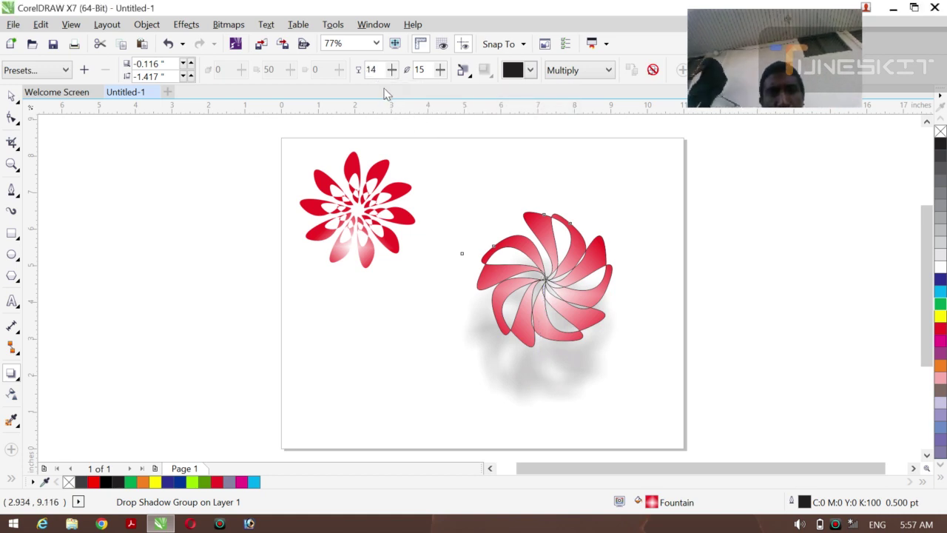
Give the layered flower a drop shadow using a perspective preset with angle 58, opacity 22 and feathering 2.
left_click(362, 222)
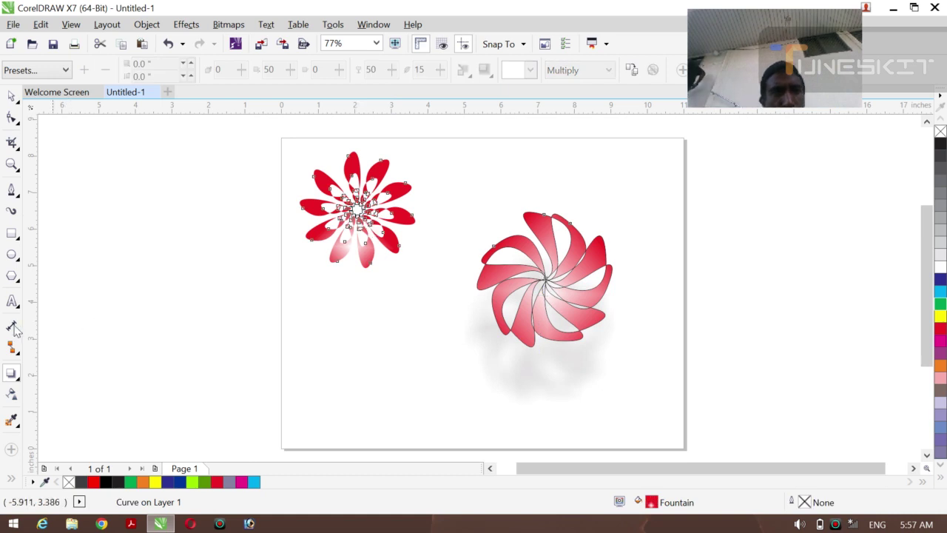
left_click(18, 379)
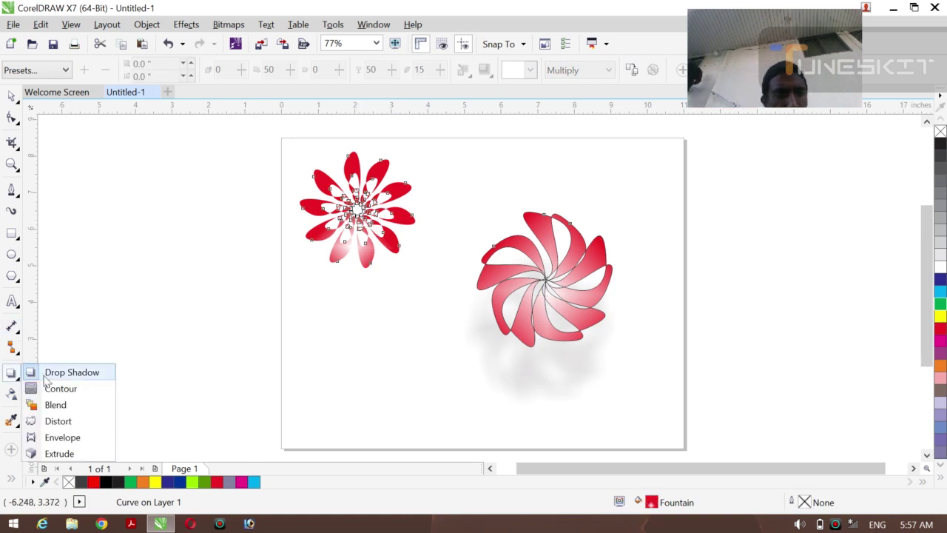
left_click(52, 372)
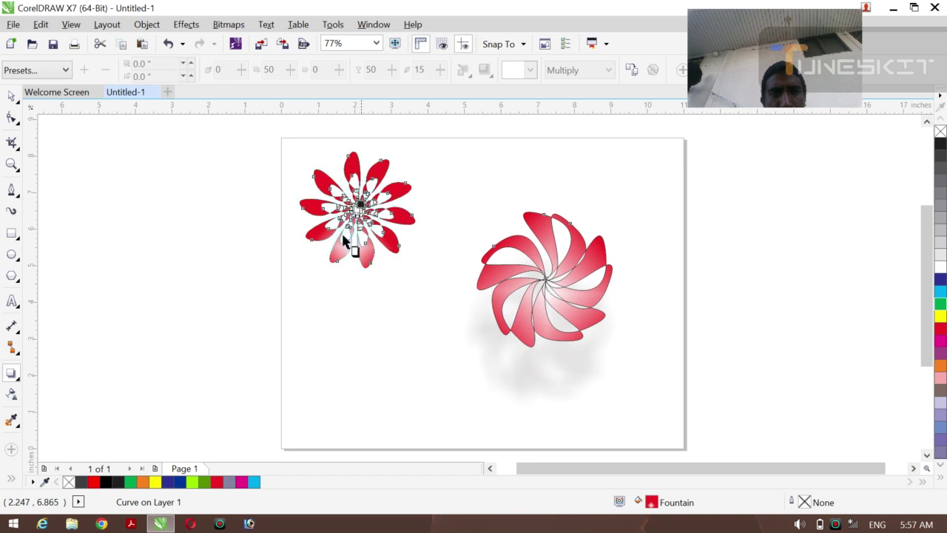
left_click_drag(345, 239, 371, 367)
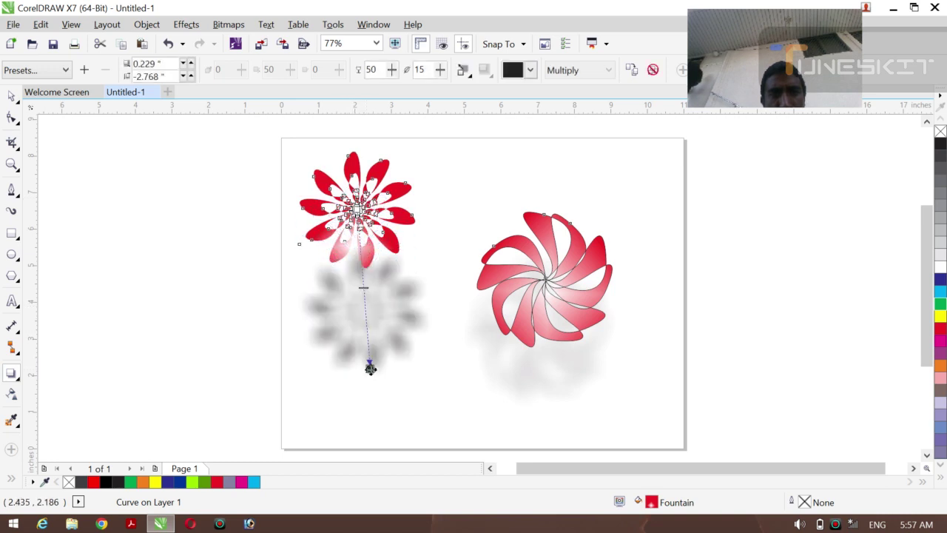
left_click(65, 71)
left_click(48, 135)
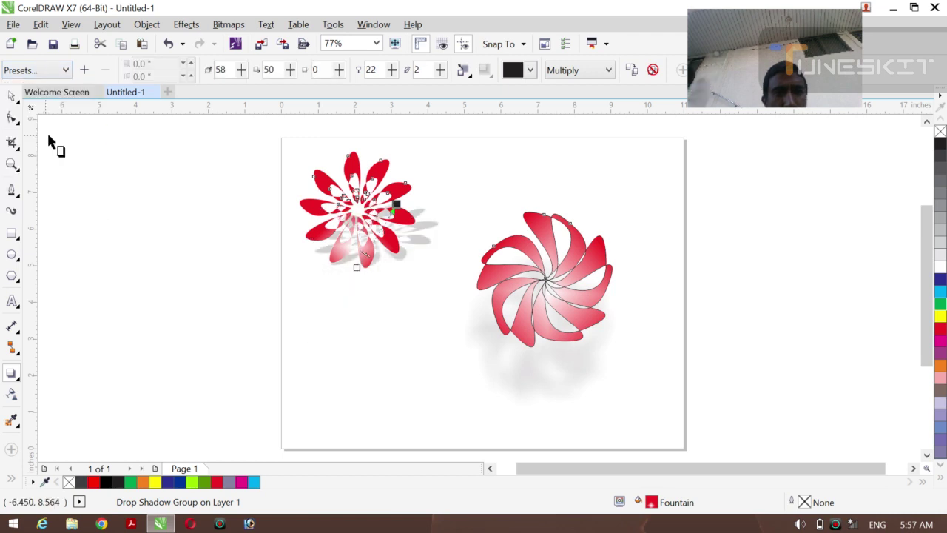
Group both flowers with their shadows and centre the group on the page.
left_click(12, 96)
left_click(188, 385)
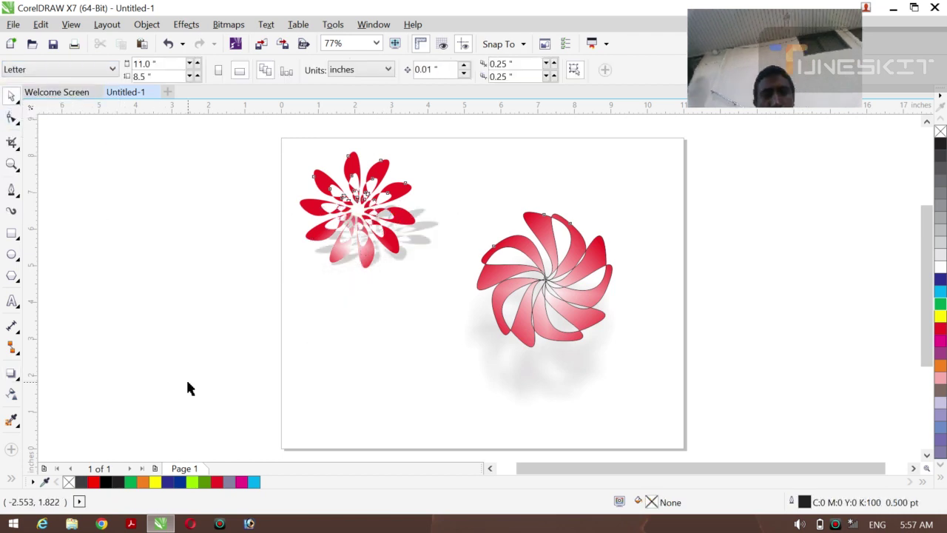
key("ctrl+a")
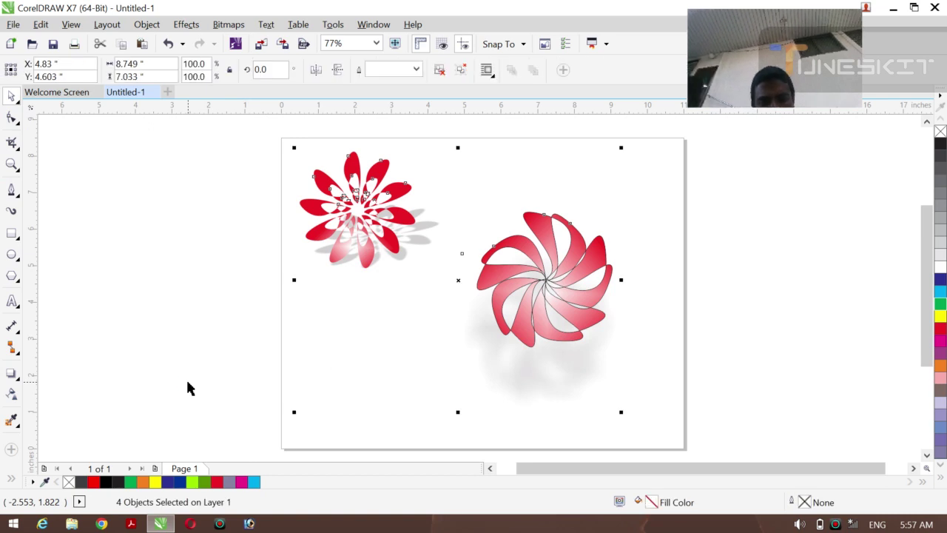
key("ctrl+g")
key("p")
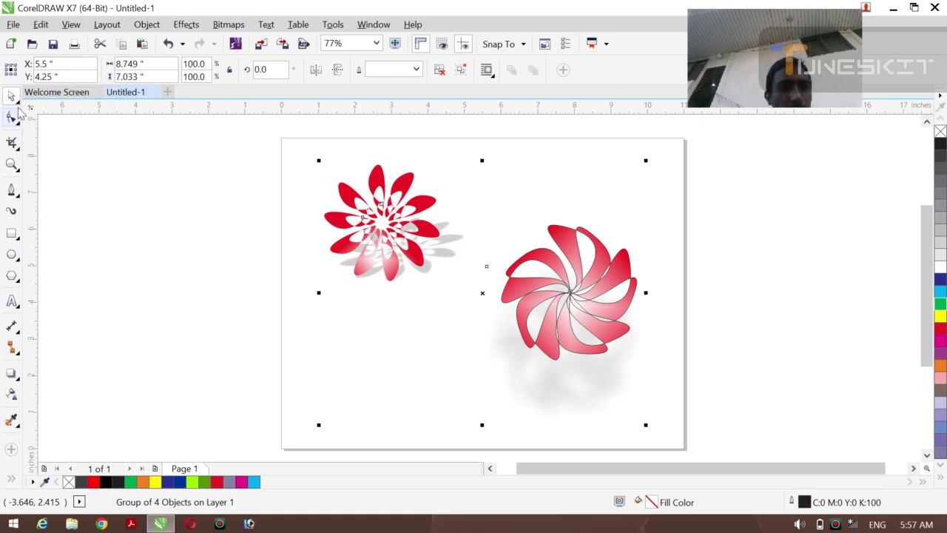
left_click(95, 209)
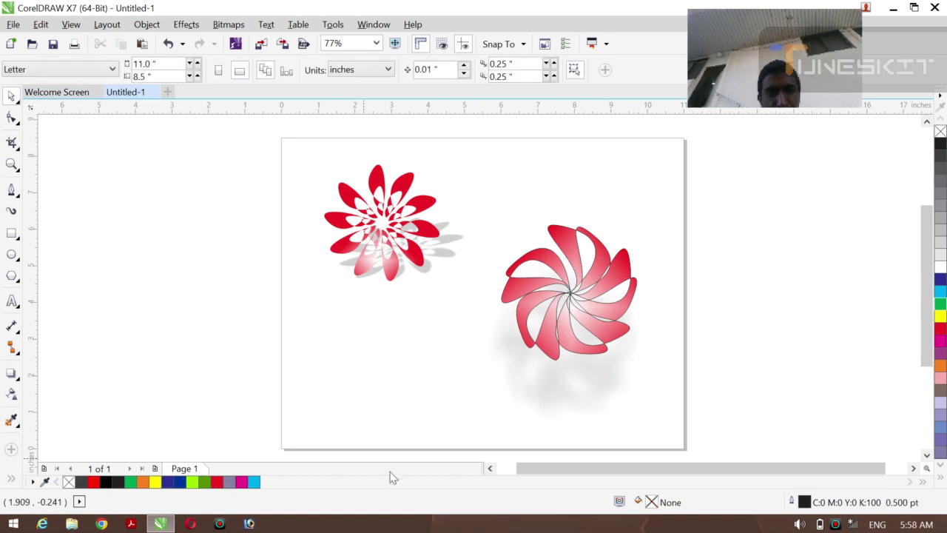
Ungroup the two shadowed flowers and clear the selection.
left_click(385, 219)
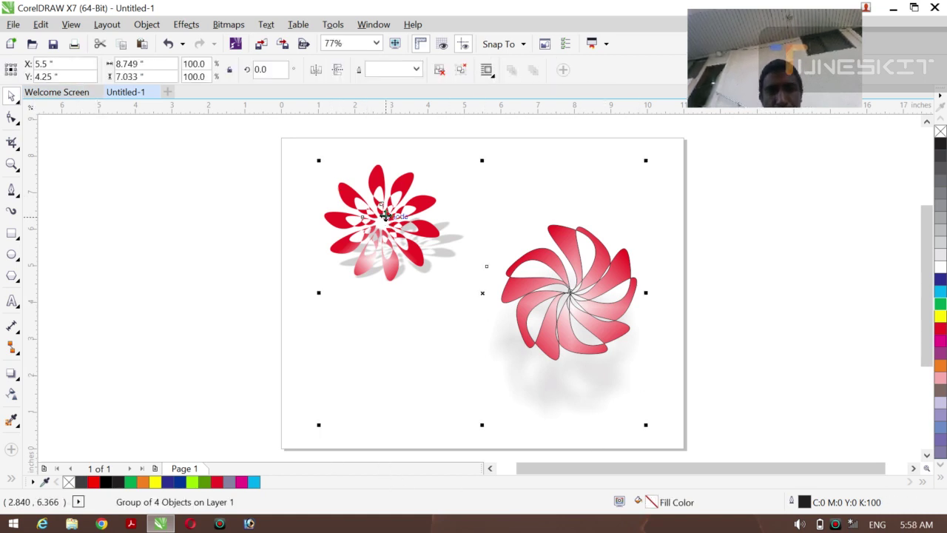
right_click(390, 217)
left_click(465, 197)
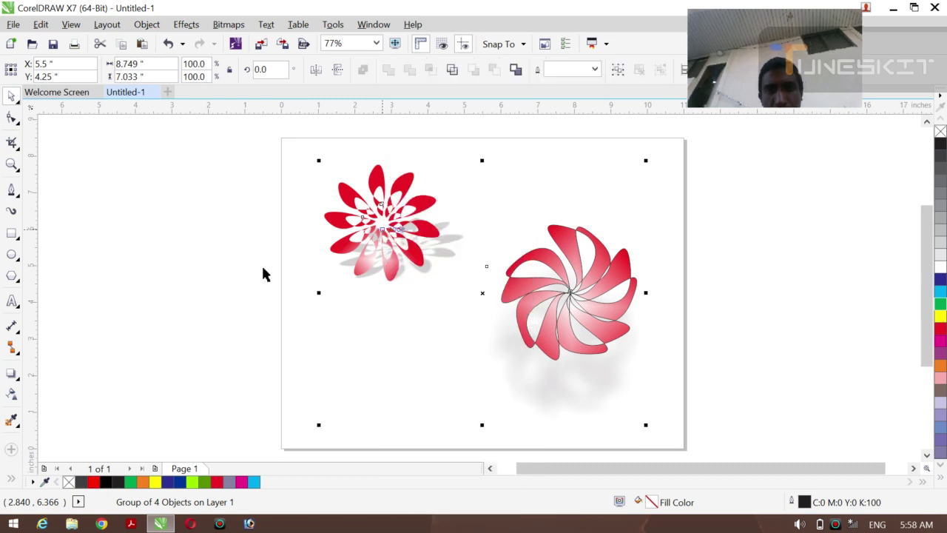
left_click(260, 178)
Enlarge the layered flower with its shadow to slightly over twice its size and move it across the page's left edge.
left_click_drag(253, 177, 484, 290)
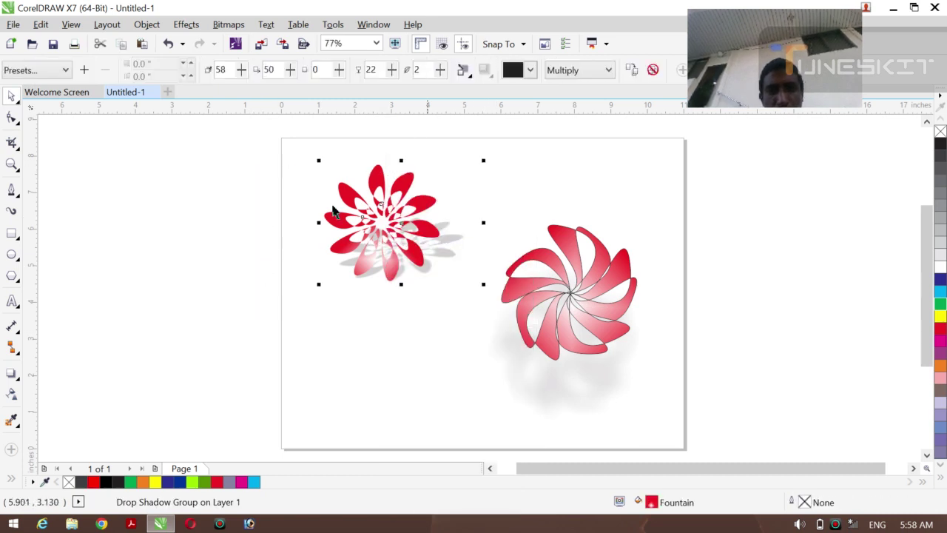
left_click_drag(227, 161, 479, 331)
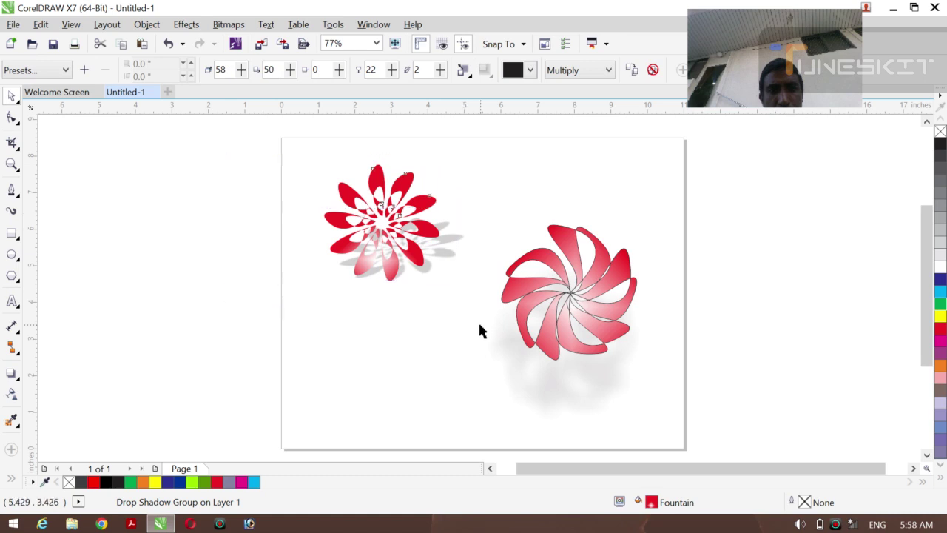
left_click_drag(484, 285, 567, 374)
left_click_drag(402, 259, 377, 303)
Enlarge the pinwheel flower with its shadow to about 1.5 times its size, position it beside the layered flower, and deselect it.
left_click(603, 303)
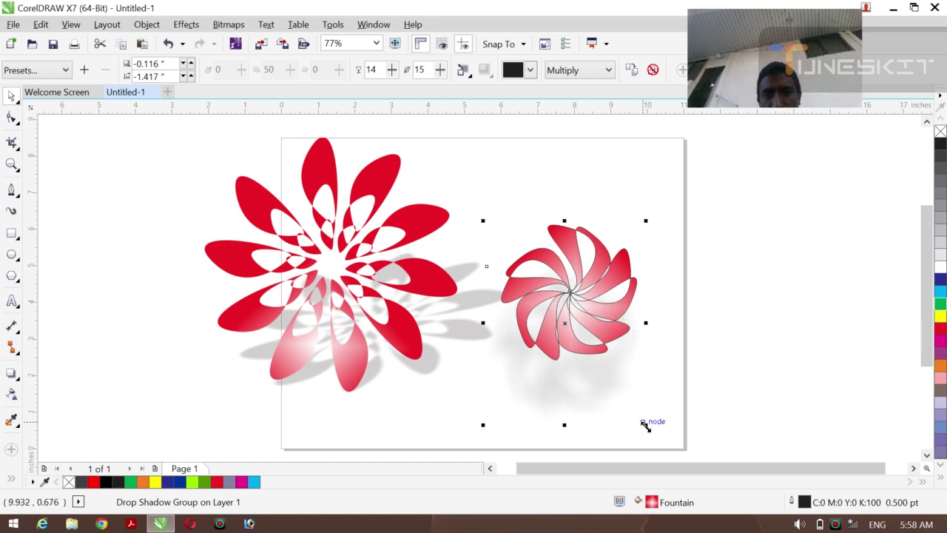
left_click_drag(644, 423, 709, 484)
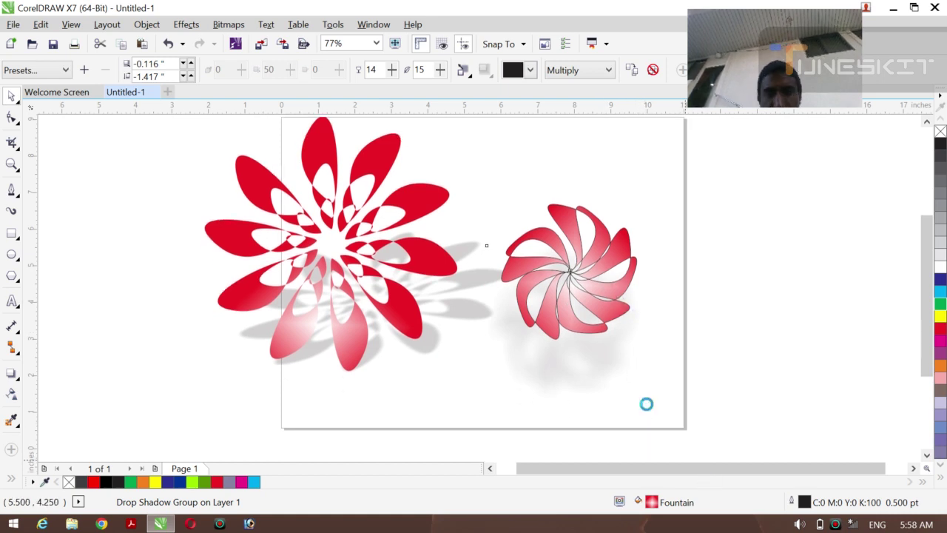
left_click_drag(600, 265, 598, 263)
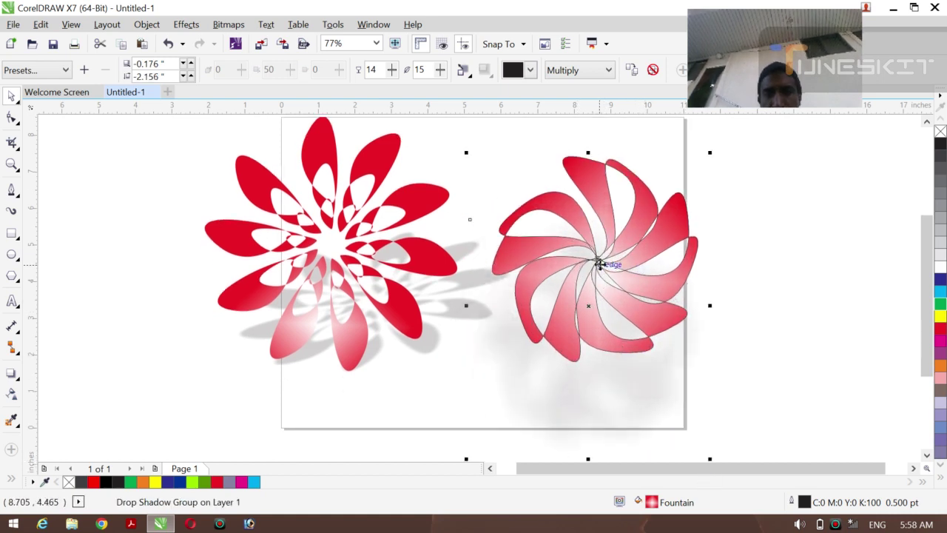
scroll(600, 264, "up", 2)
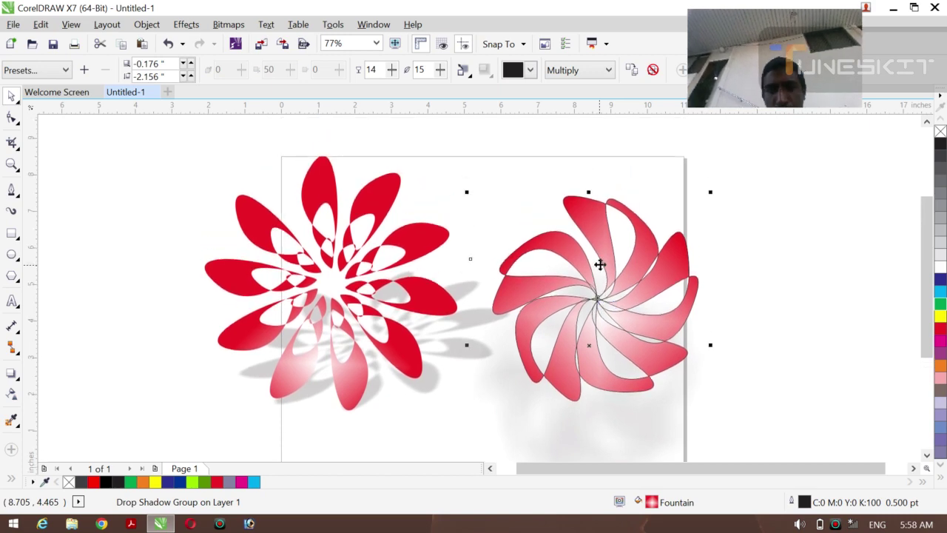
scroll(599, 265, "right", 2)
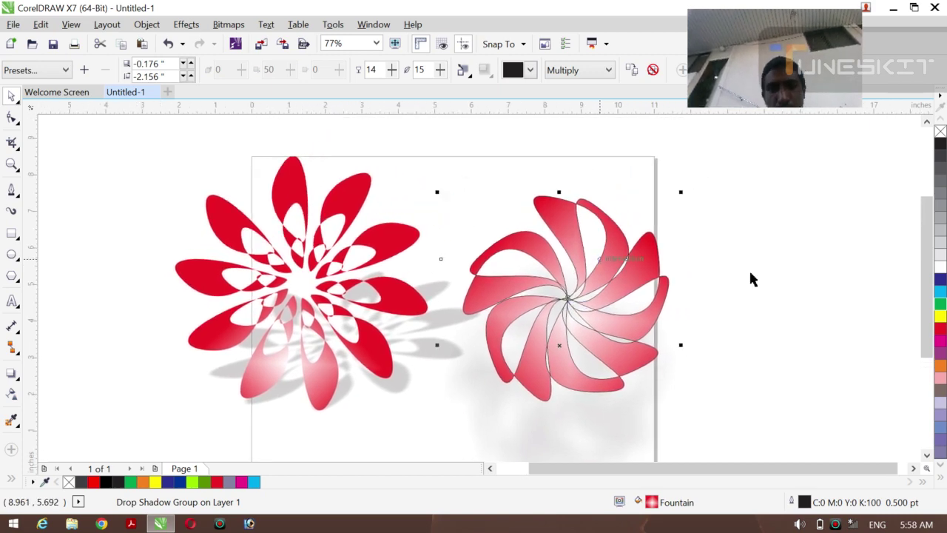
left_click(773, 275)
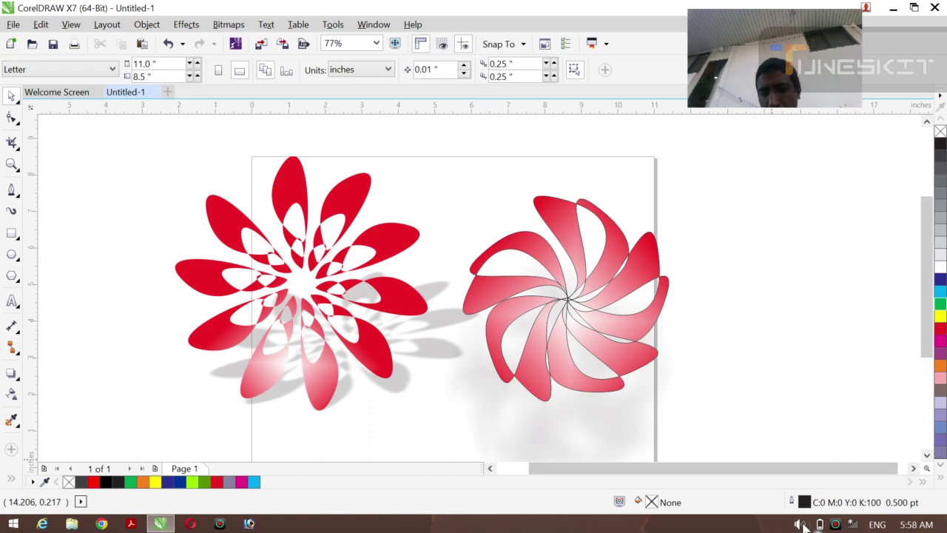
left_click(220, 524)
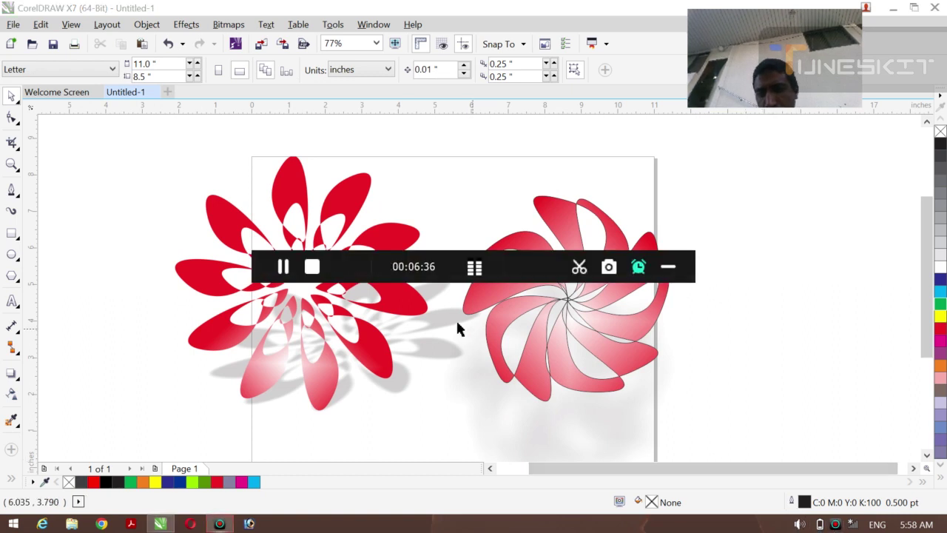